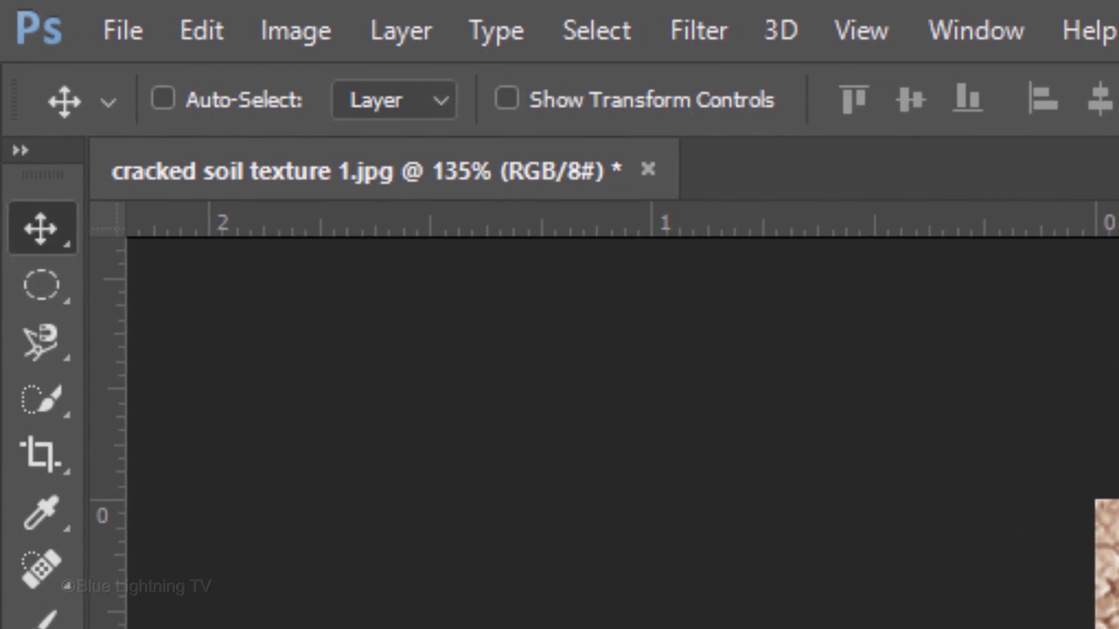
Create a new 1550 × 870 px, 150 ppi RGB document with a white background.
{"action": "left_click", "coordinate": [127, 33]}
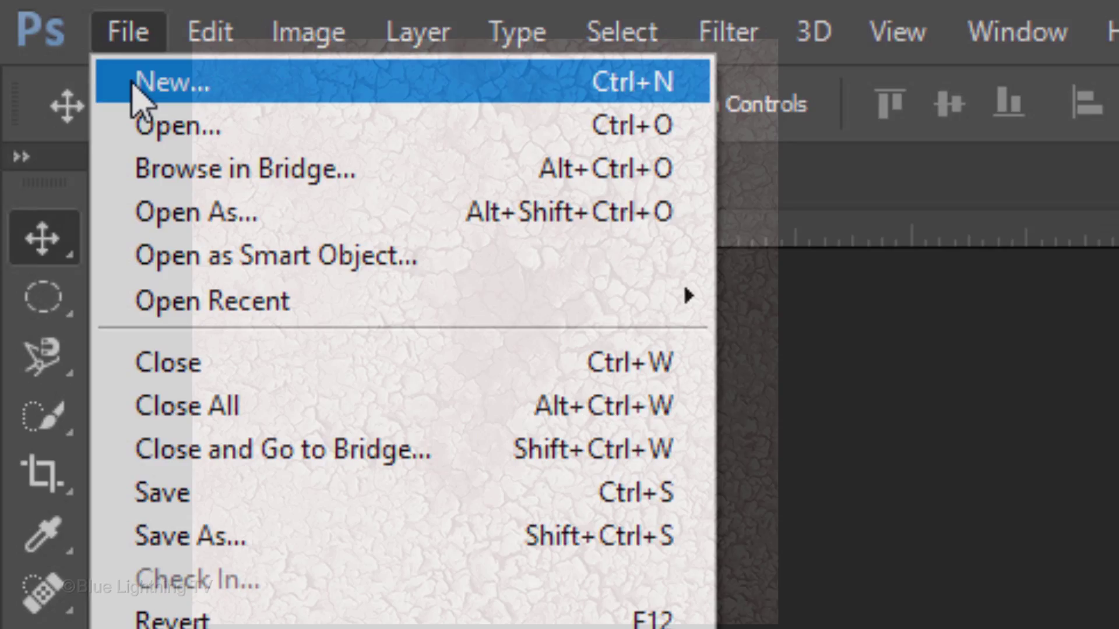
{"action": "left_click", "coordinate": [138, 88]}
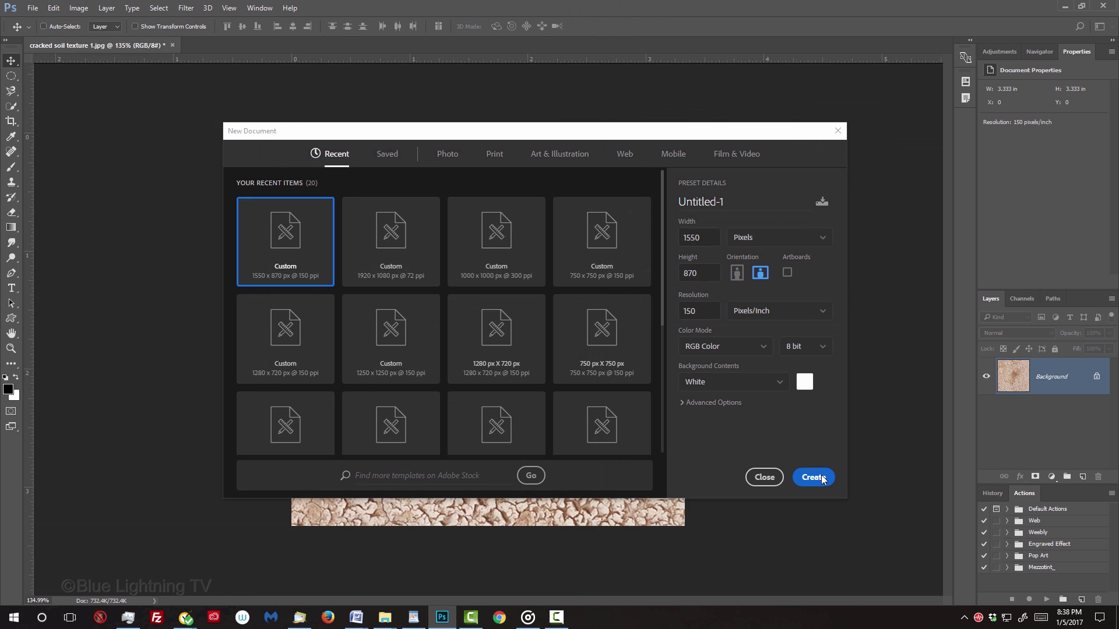
{"action": "left_click", "coordinate": [814, 477]}
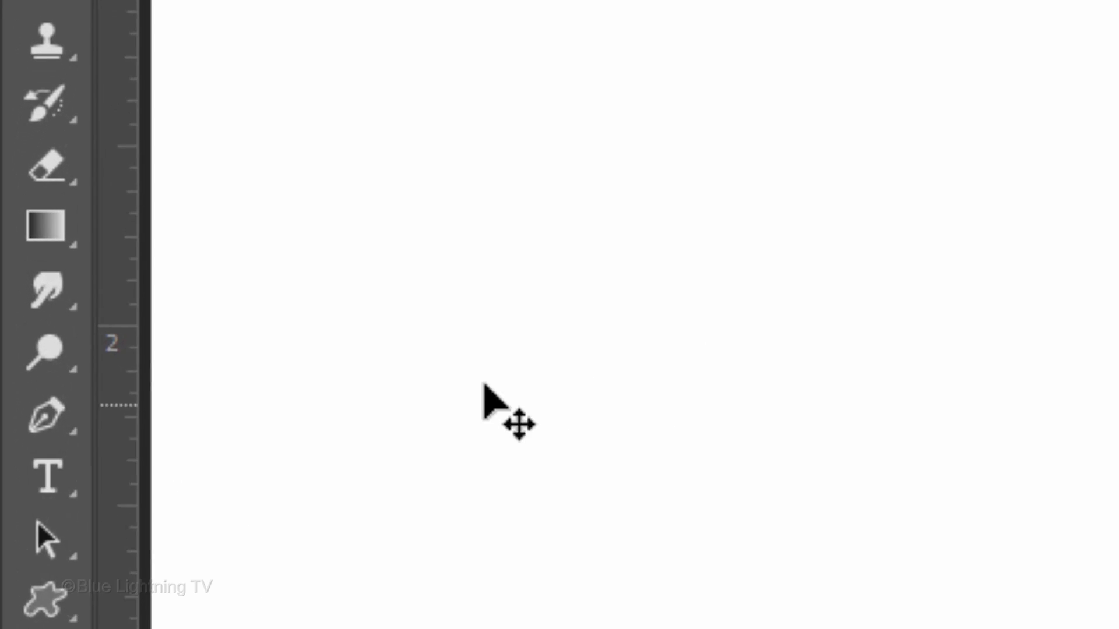
Select the Gradient tool from the toolbar's gradient group.
{"action": "left_click", "coordinate": [13, 231]}
{"action": "right_click", "coordinate": [83, 245]}
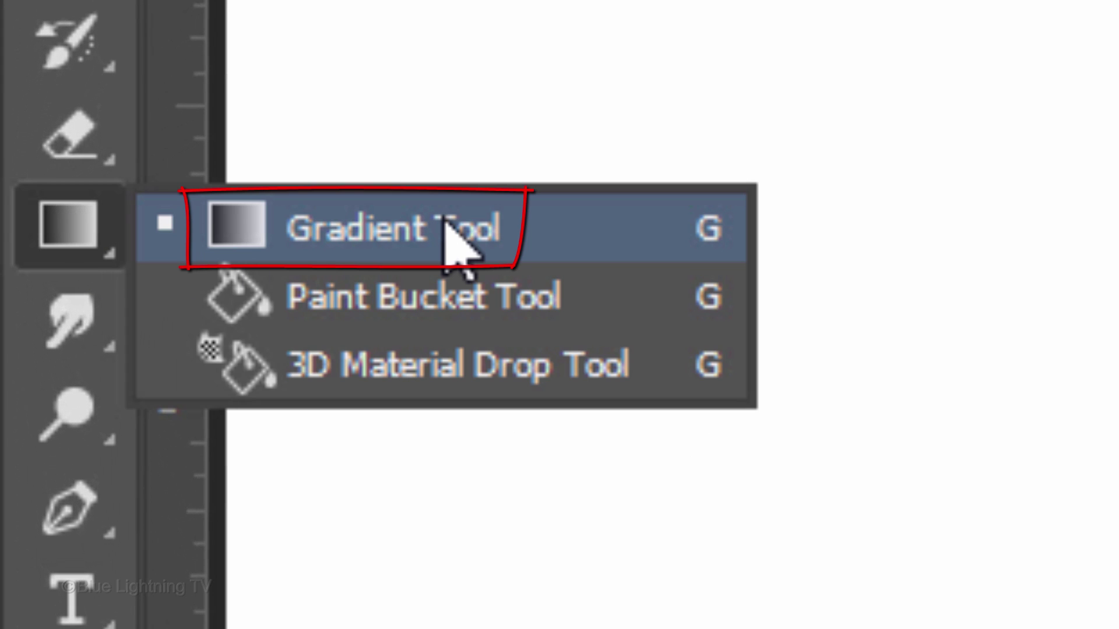
{"action": "left_click", "coordinate": [455, 241]}
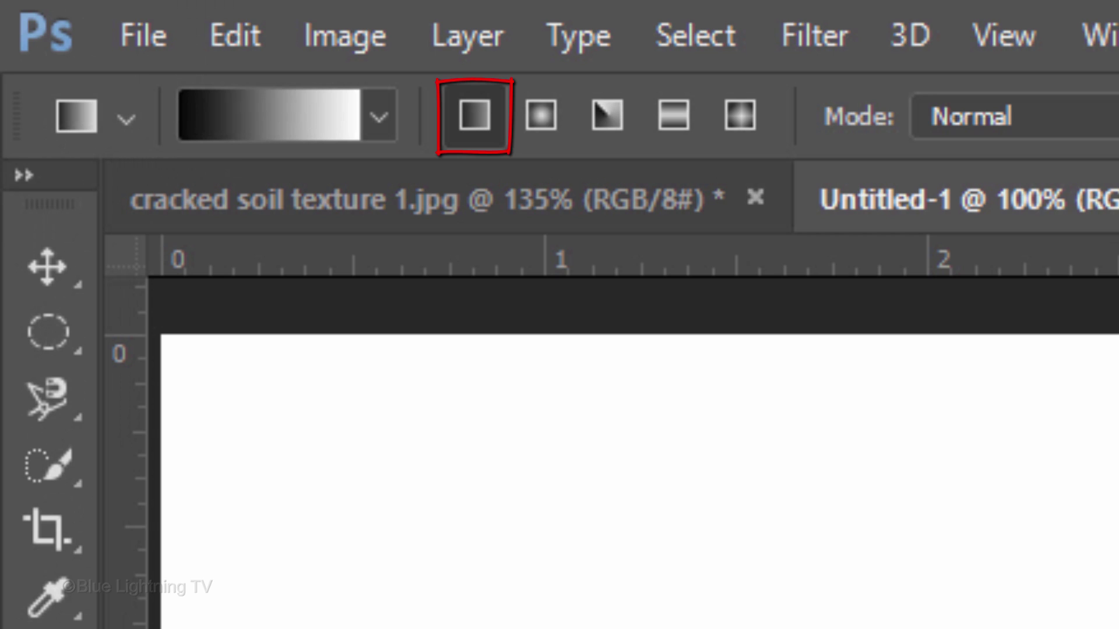
Replace the gradient presets with the Noise Samples set and choose the third noise gradient.
{"action": "left_click", "coordinate": [381, 118]}
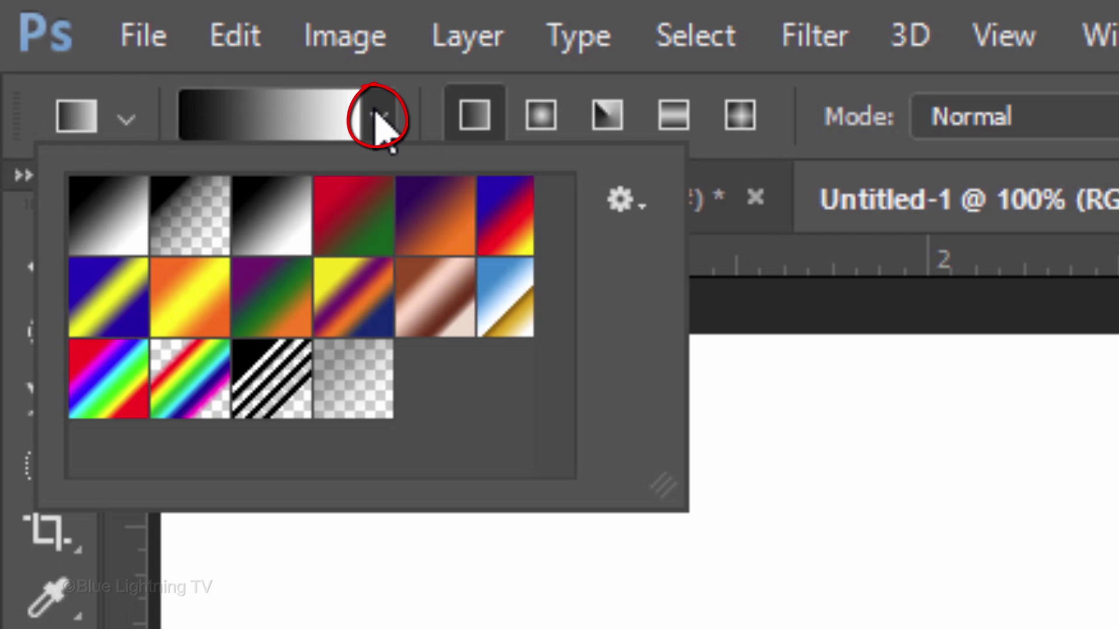
{"action": "left_click", "coordinate": [628, 197]}
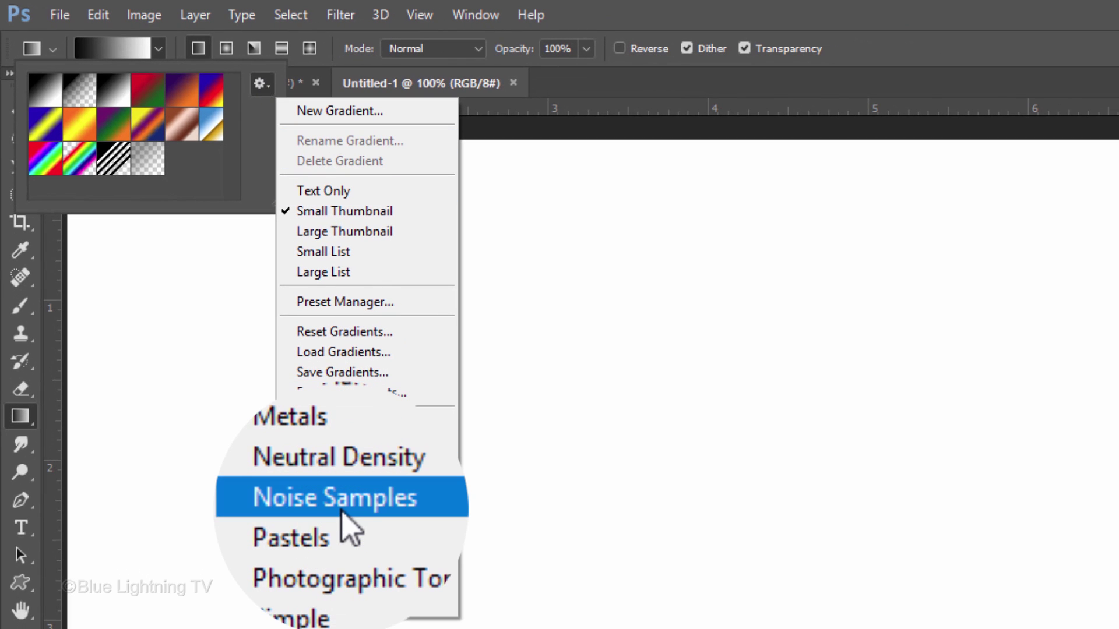
{"action": "left_click", "coordinate": [343, 507]}
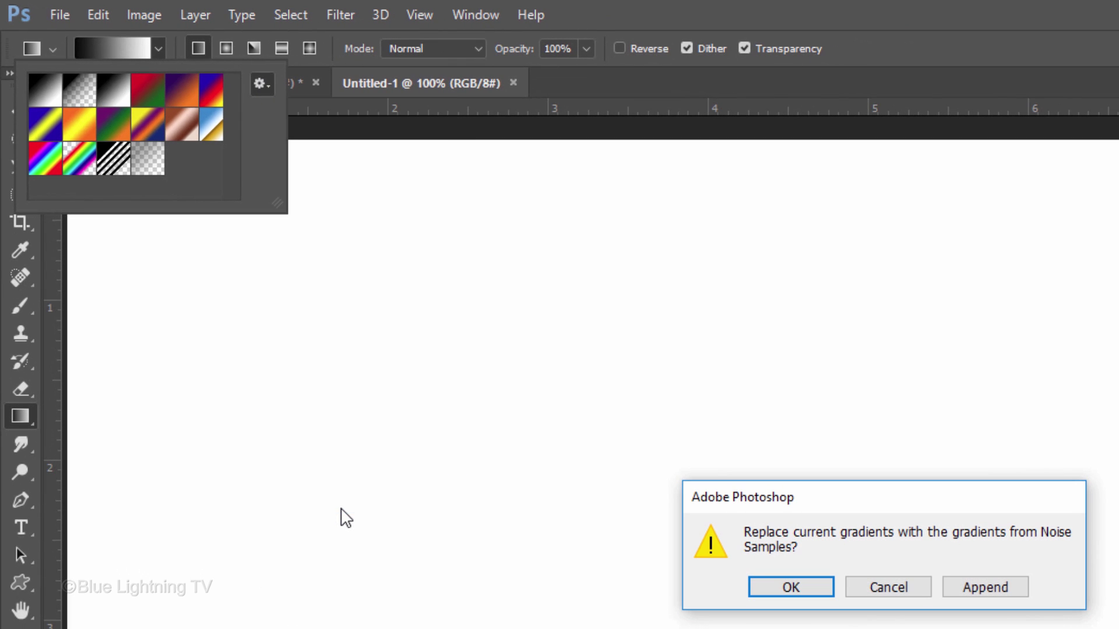
{"action": "left_click", "coordinate": [784, 588]}
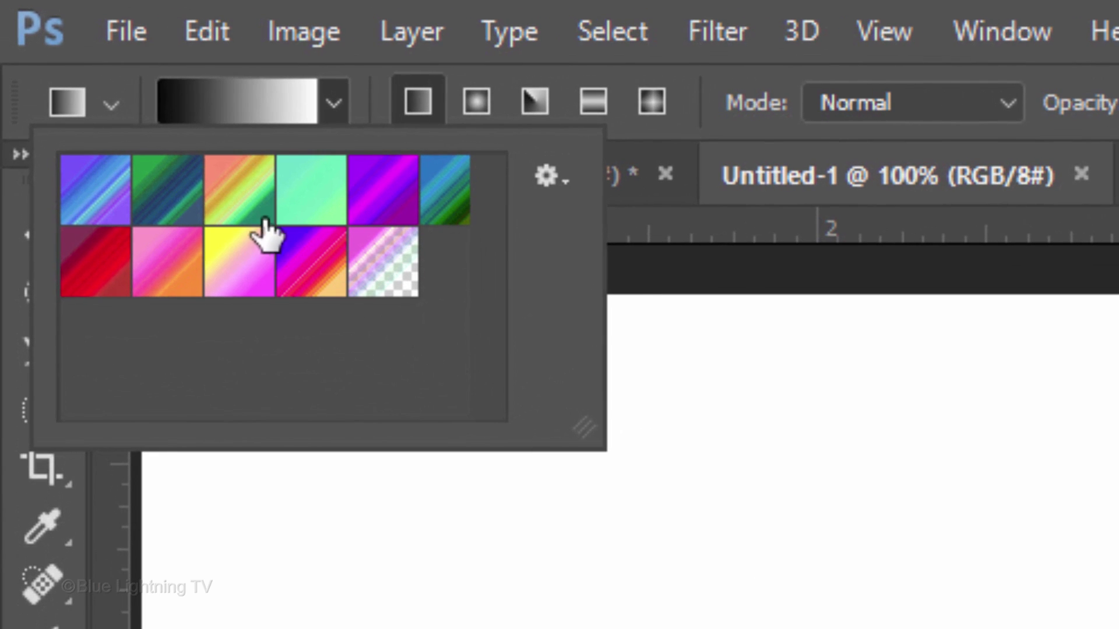
{"action": "left_click", "coordinate": [234, 197]}
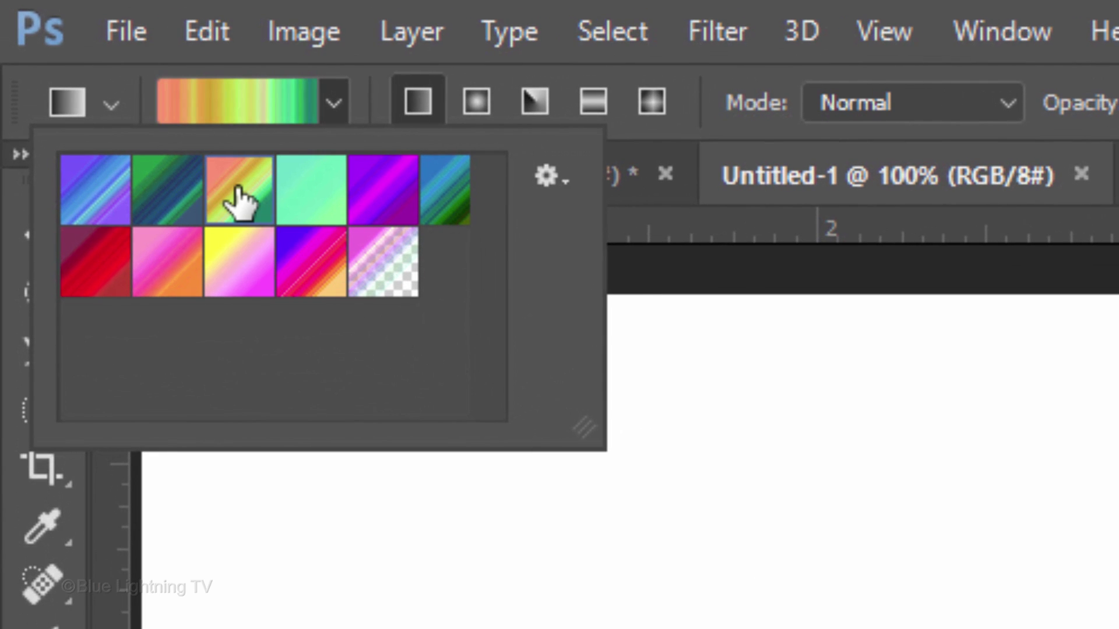
In the Gradient Editor, set the noise to HSB, restrict hues to purple–magenta and lower saturation.
{"action": "left_click", "coordinate": [249, 114]}
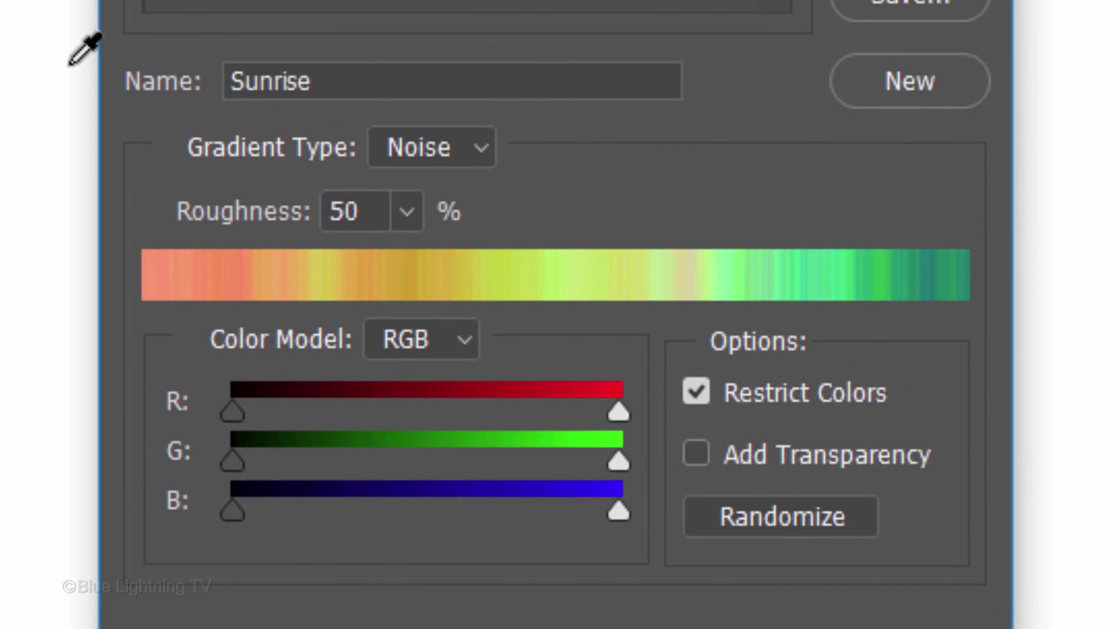
{"action": "left_click", "coordinate": [464, 343]}
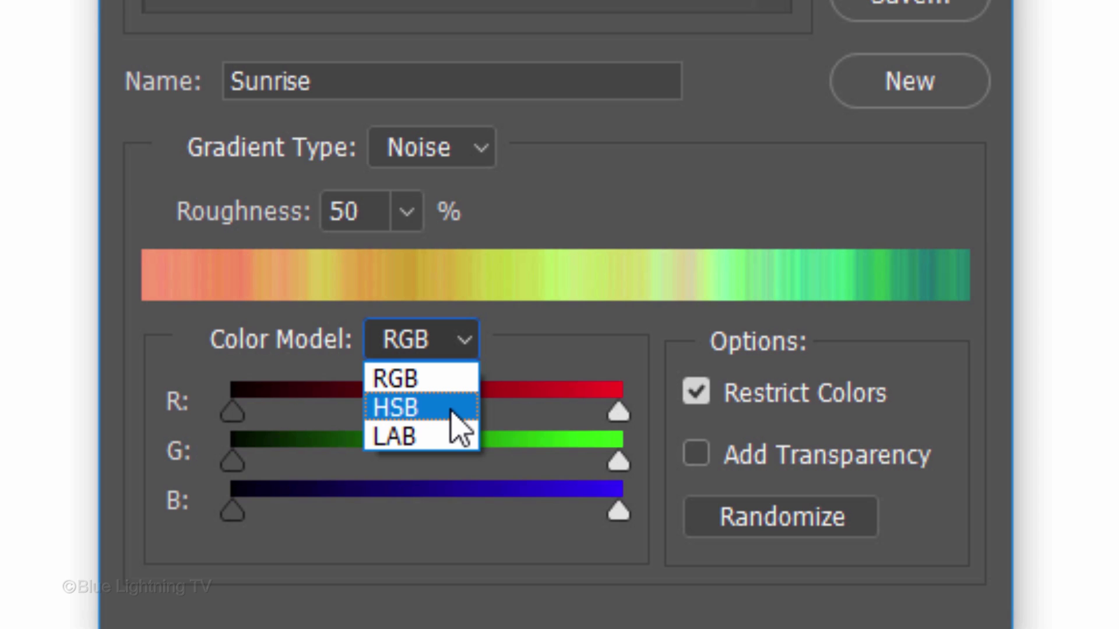
{"action": "left_click", "coordinate": [459, 429]}
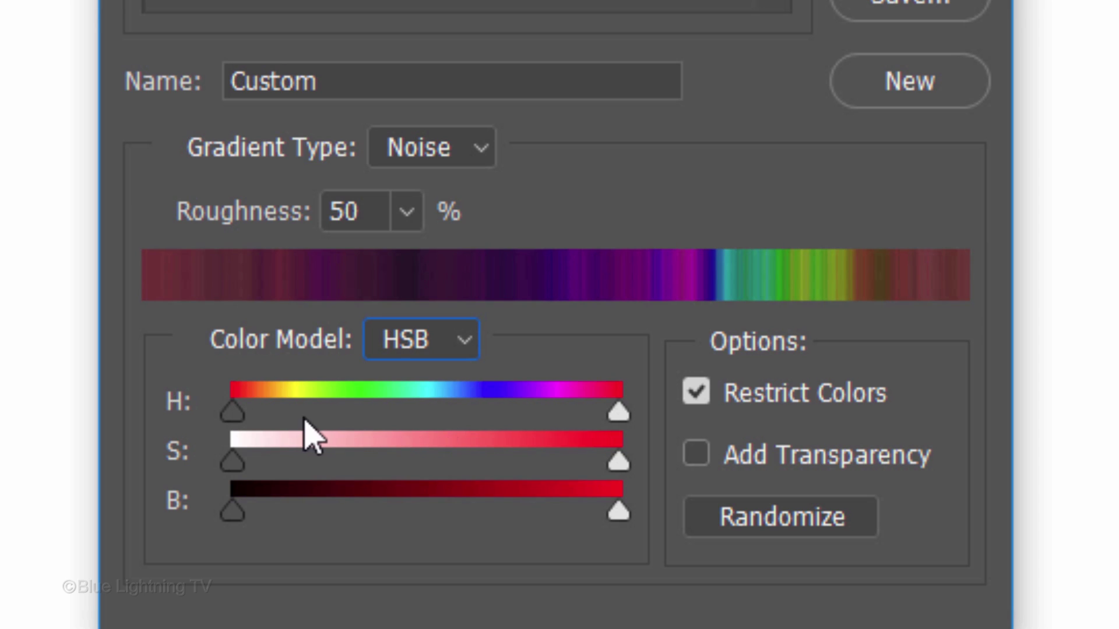
{"action": "mouse_move", "coordinate": [237, 428]}
{"action": "left_mouse_down"}
{"action": "mouse_move", "coordinate": [300, 412]}
{"action": "mouse_move", "coordinate": [520, 394]}
{"action": "mouse_move", "coordinate": [557, 403]}
{"action": "left_mouse_up"}
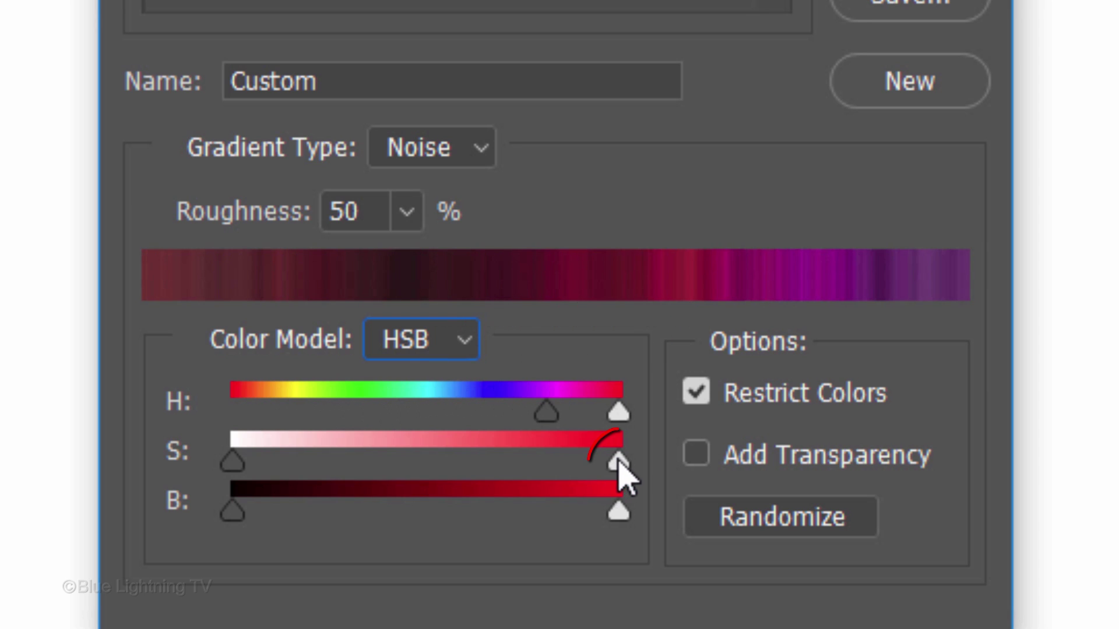
{"action": "left_click_drag", "start_coordinate": [621, 468], "coordinate": [436, 472]}
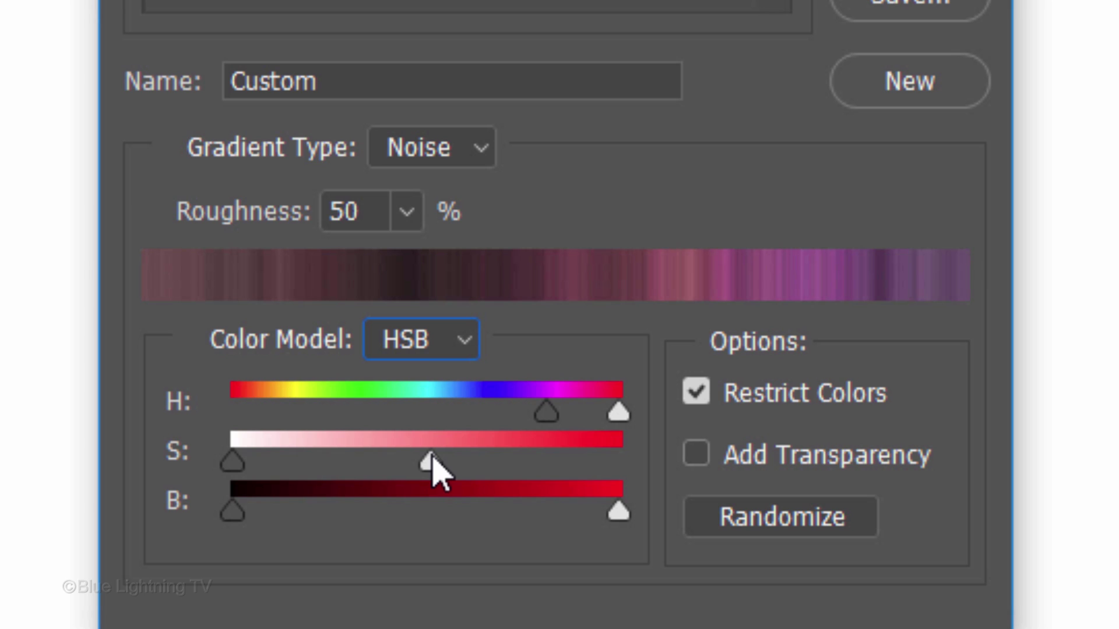
Randomize the noise gradient a few times for a fresh purple variation.
{"action": "left_click", "coordinate": [764, 520]}
{"action": "left_click", "coordinate": [773, 528]}
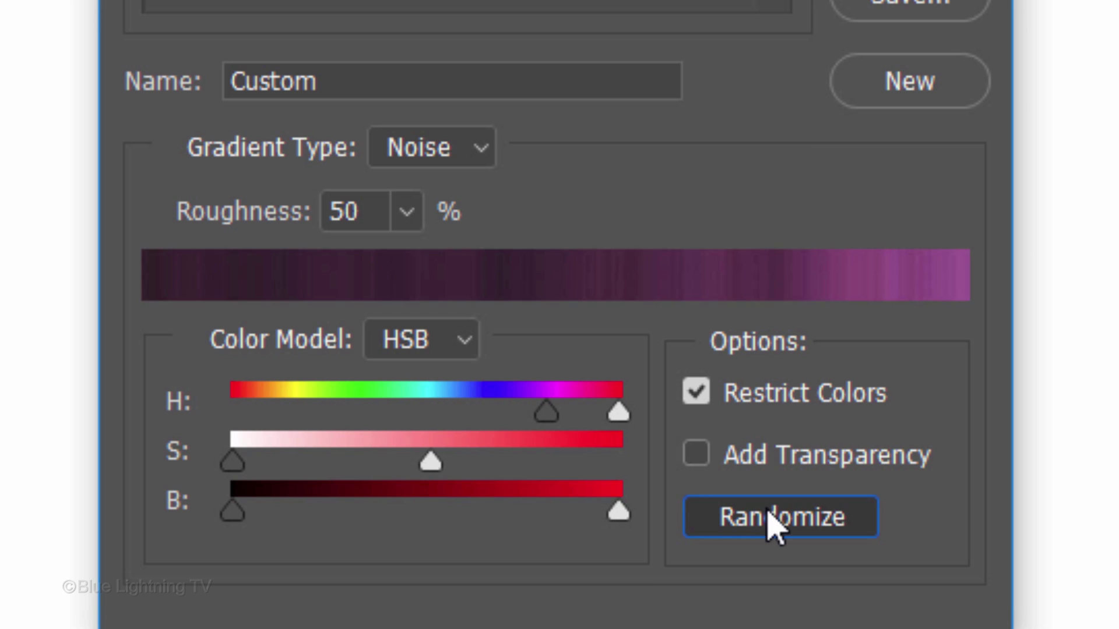
{"action": "left_click", "coordinate": [778, 527]}
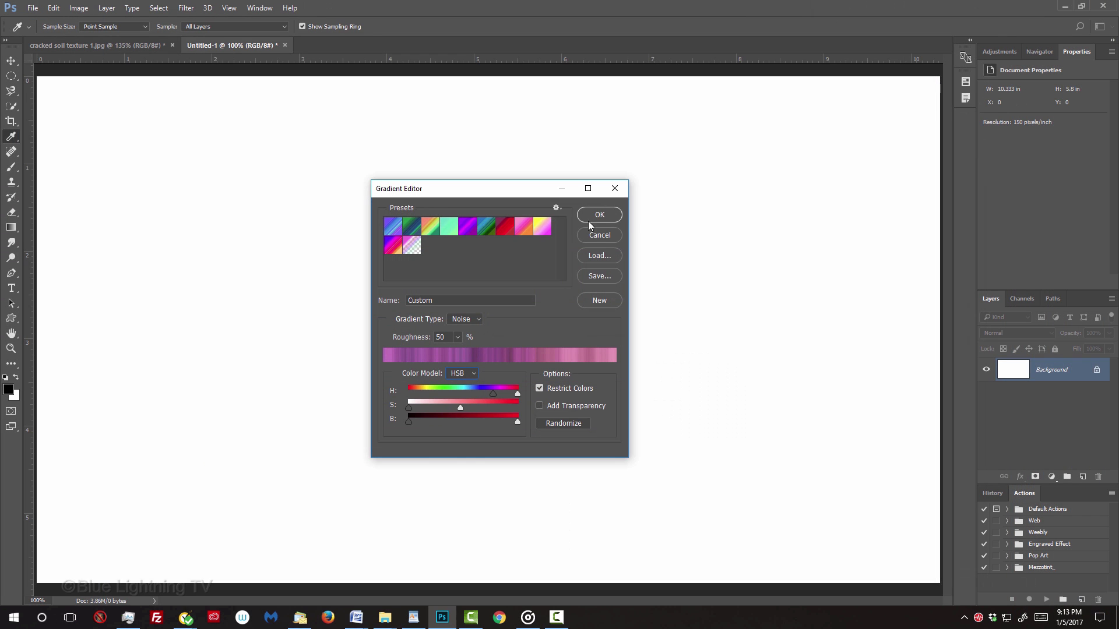
Accept the gradient and draw it straight down the canvas to form horizontal purple bands.
{"action": "left_click", "coordinate": [599, 216]}
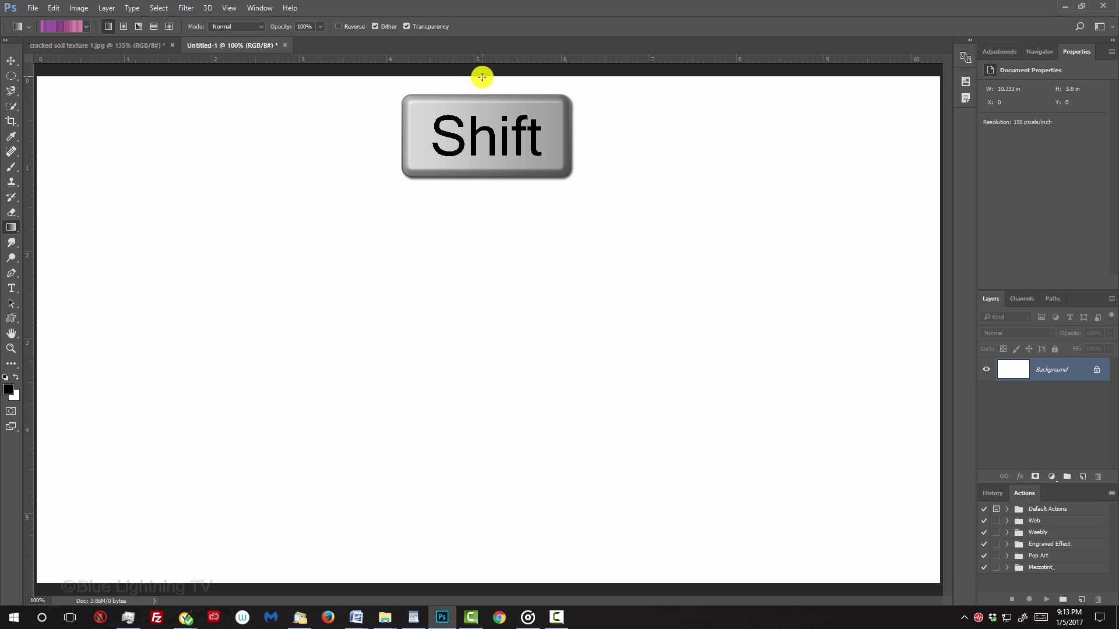
{"action": "mouse_move", "coordinate": [481, 77]}
{"action": "left_mouse_down"}
{"action": "mouse_move", "coordinate": [466, 383]}
{"action": "mouse_move", "coordinate": [486, 587]}
{"action": "left_mouse_up"}
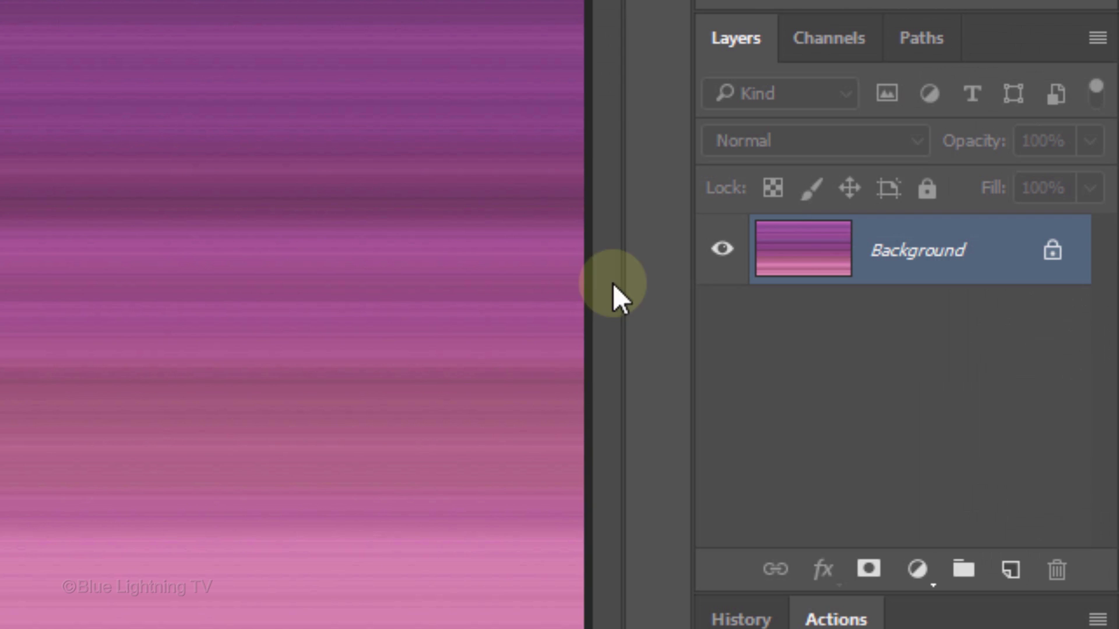
Convert the banded background layer to a Smart Object via the Layers panel menu.
{"action": "left_click", "coordinate": [1095, 40]}
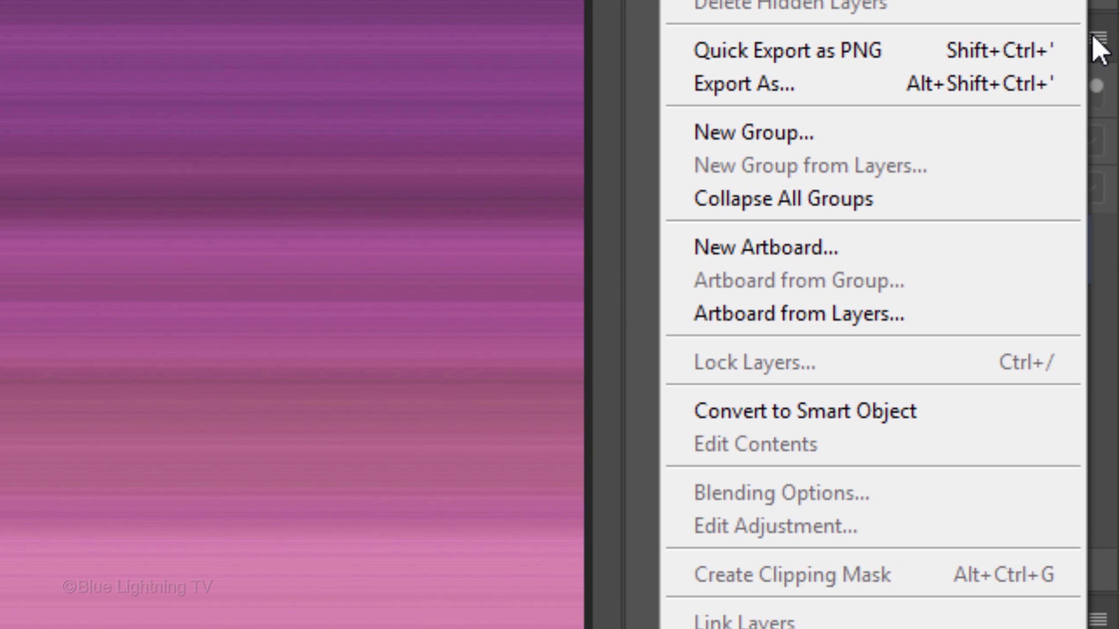
{"action": "left_click", "coordinate": [958, 411]}
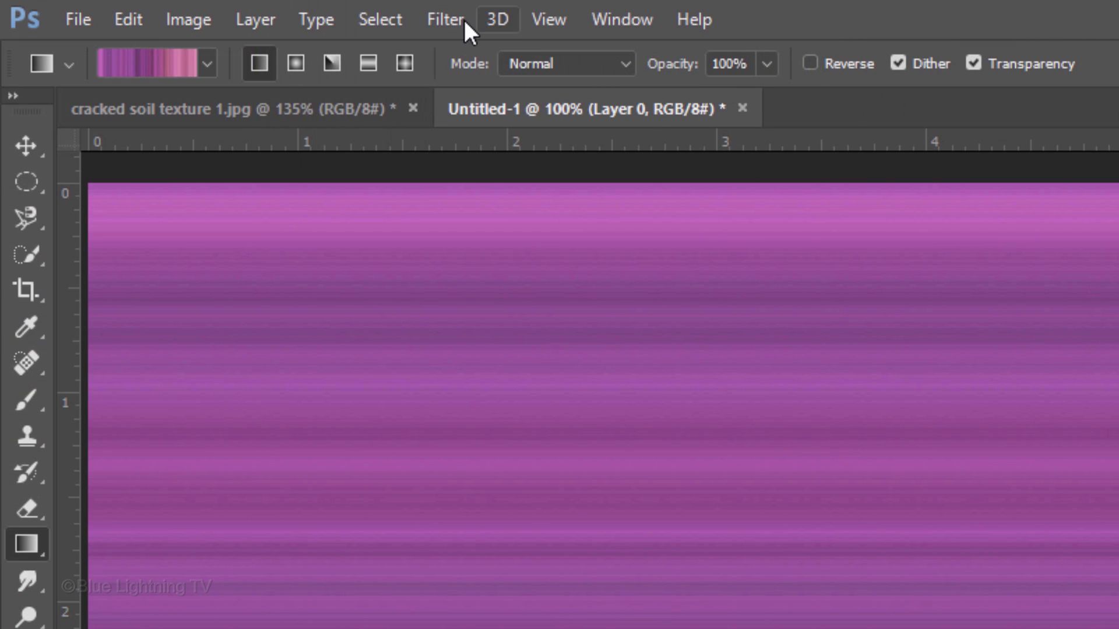
Apply a Ripple smart filter at 30% amount, Large size, to the purple bands.
{"action": "left_click", "coordinate": [441, 19]}
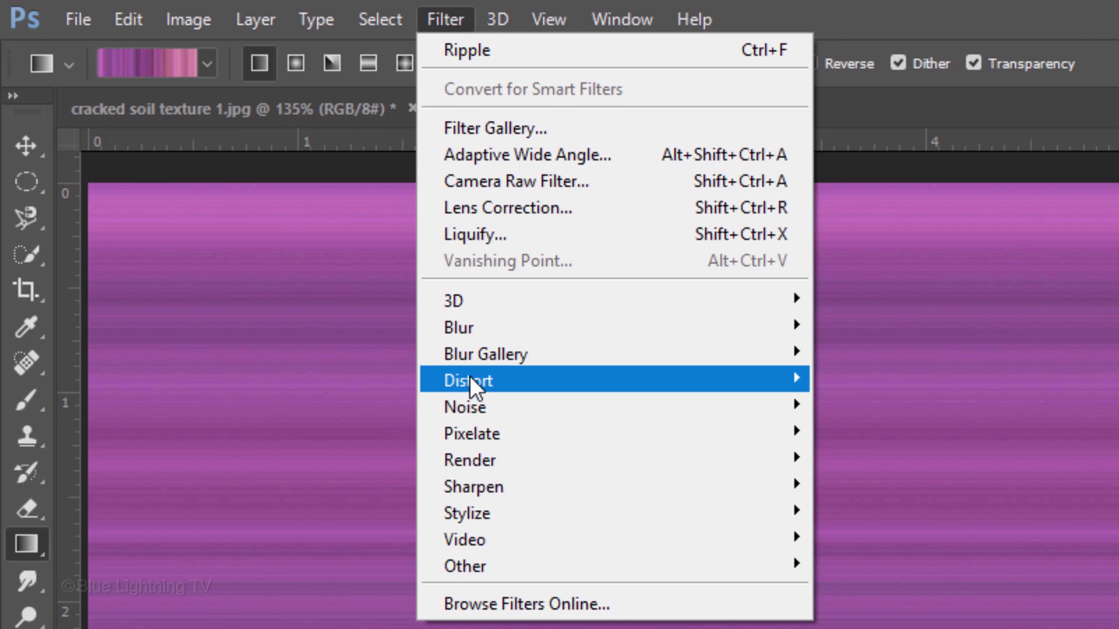
{"action": "mouse_move", "coordinate": [468, 380]}
{"action": "left_click", "coordinate": [350, 459]}
{"action": "type", "text": "30"}
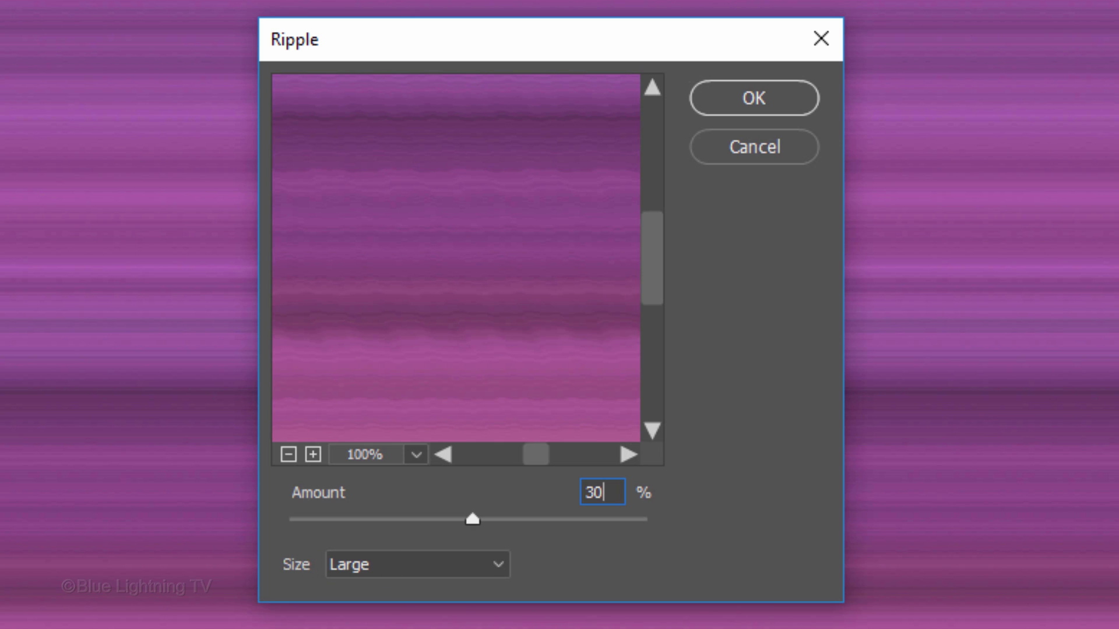
{"action": "left_click", "coordinate": [769, 107]}
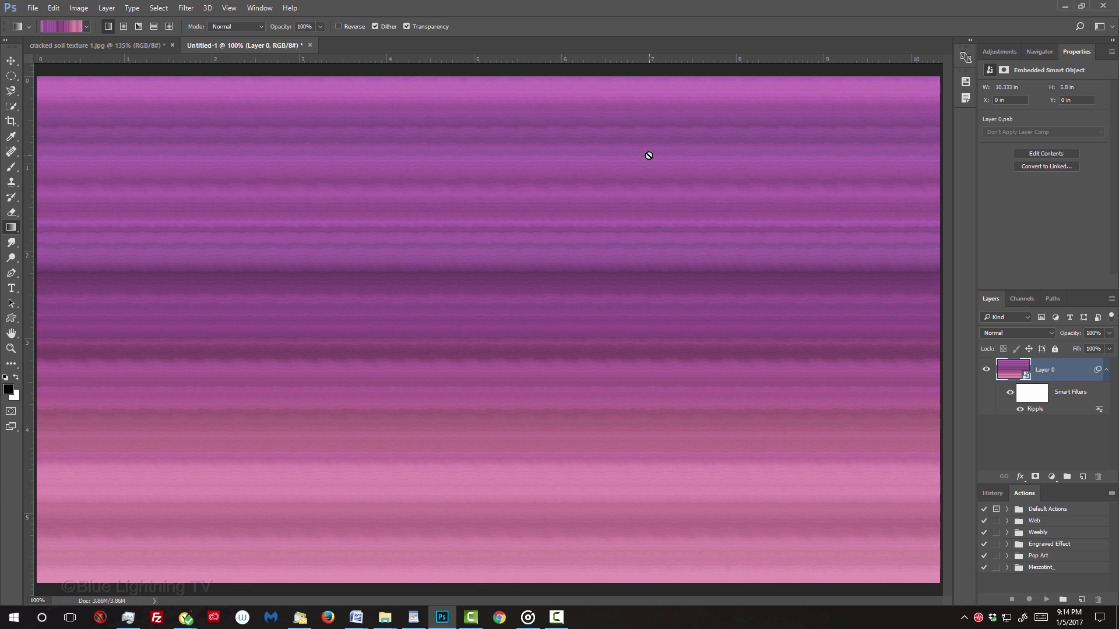
Begin a free transform on the smart object, dismissing the filter warning, and zoom out.
{"action": "key", "text": "ctrl+t"}
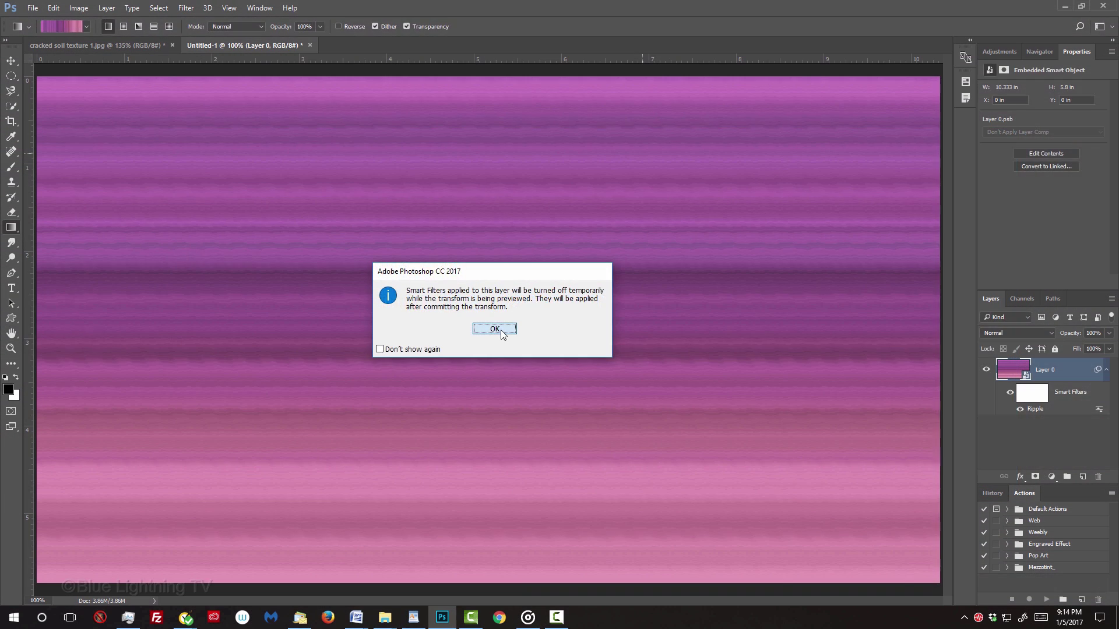
{"action": "left_click", "coordinate": [501, 329]}
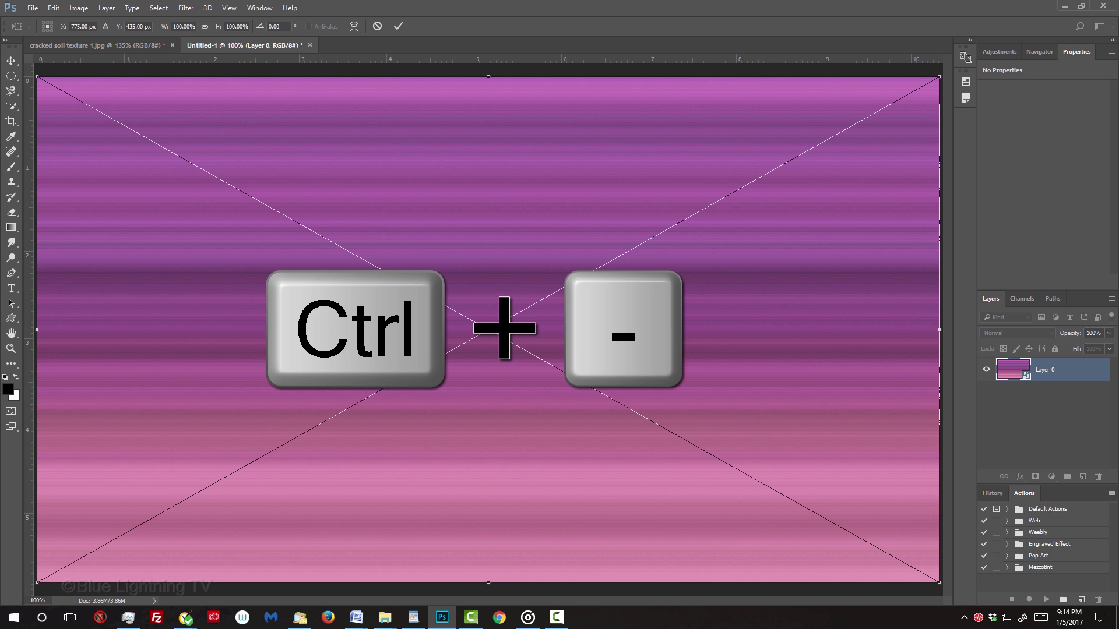
{"action": "key", "text": "ctrl+minus"}
{"action": "key", "text": "ctrl+minus"}
{"action": "key", "text": "ctrl+minus"}
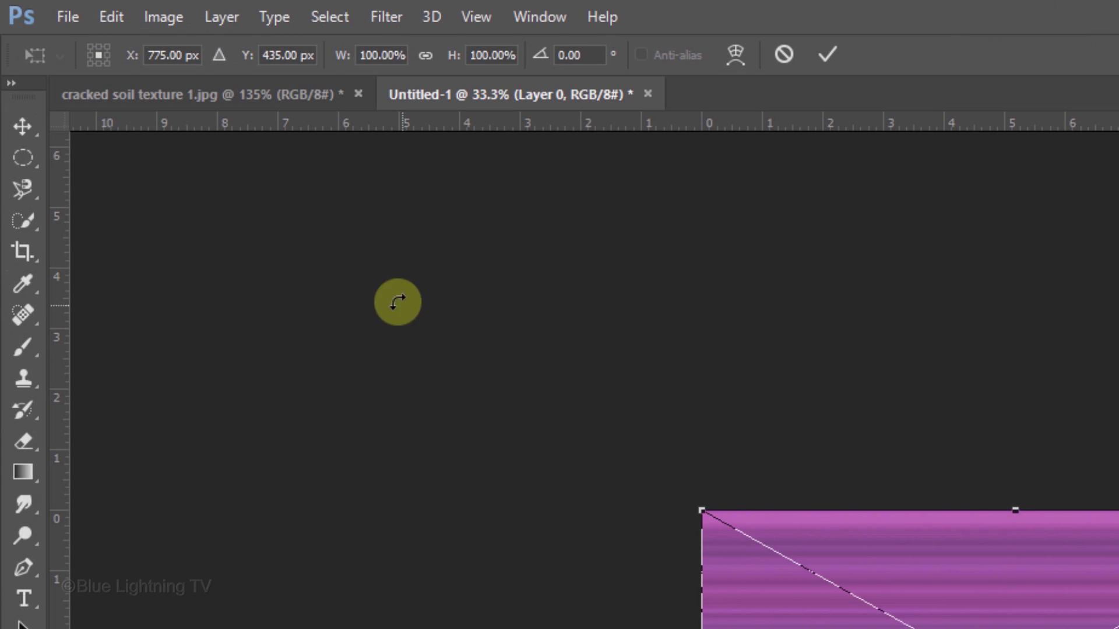
Start a perspective transform of the bands and acknowledge the smart filters warning.
{"action": "left_click", "coordinate": [111, 16]}
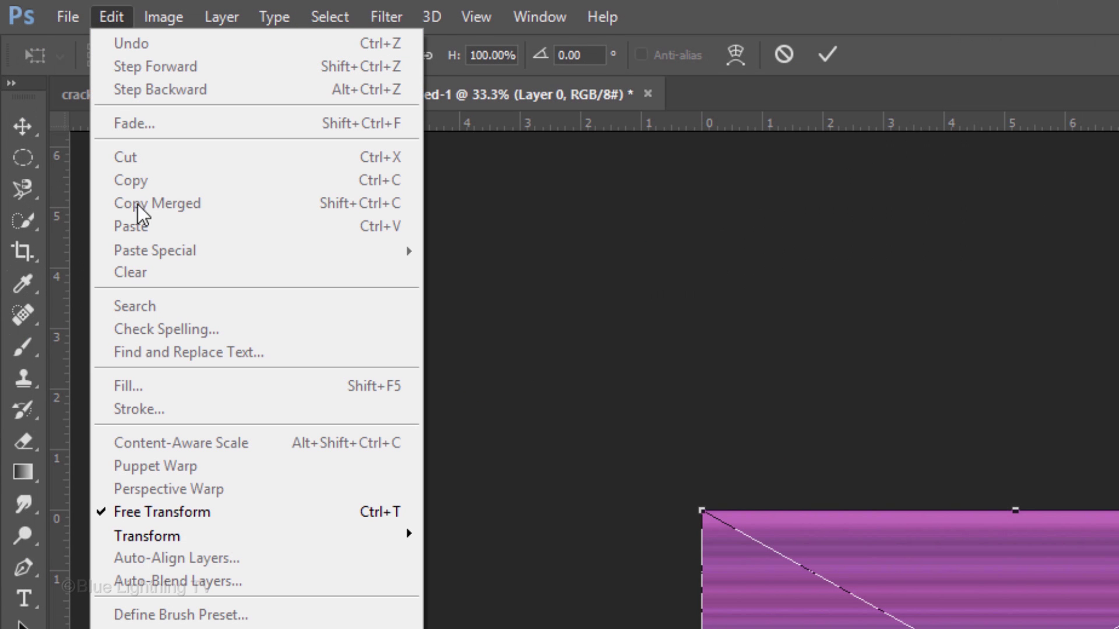
{"action": "mouse_move", "coordinate": [192, 173]}
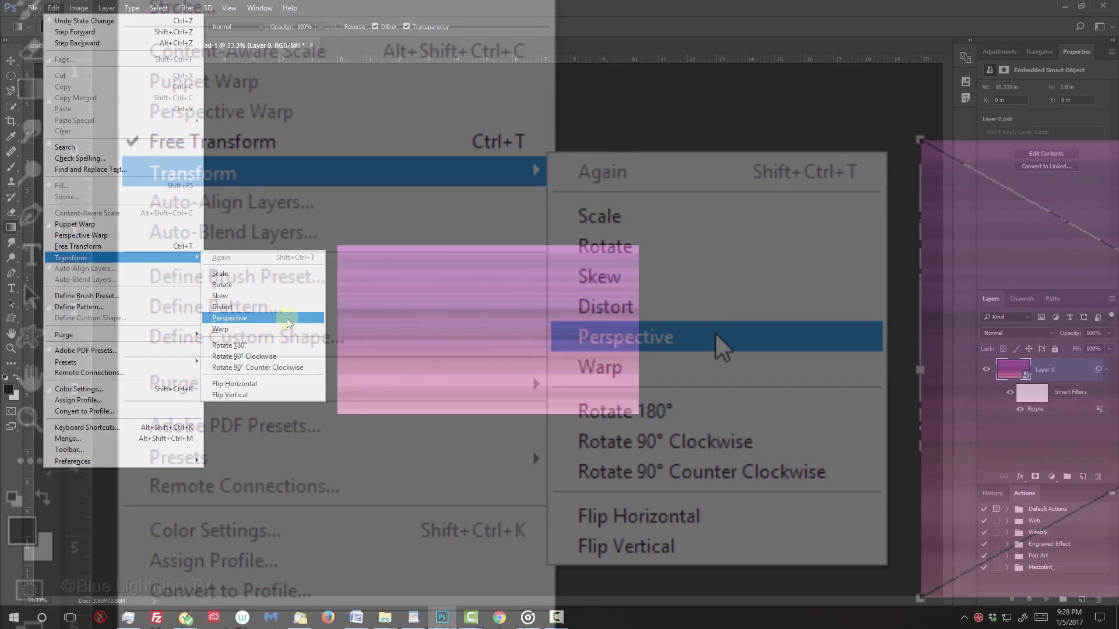
{"action": "left_click", "coordinate": [285, 320]}
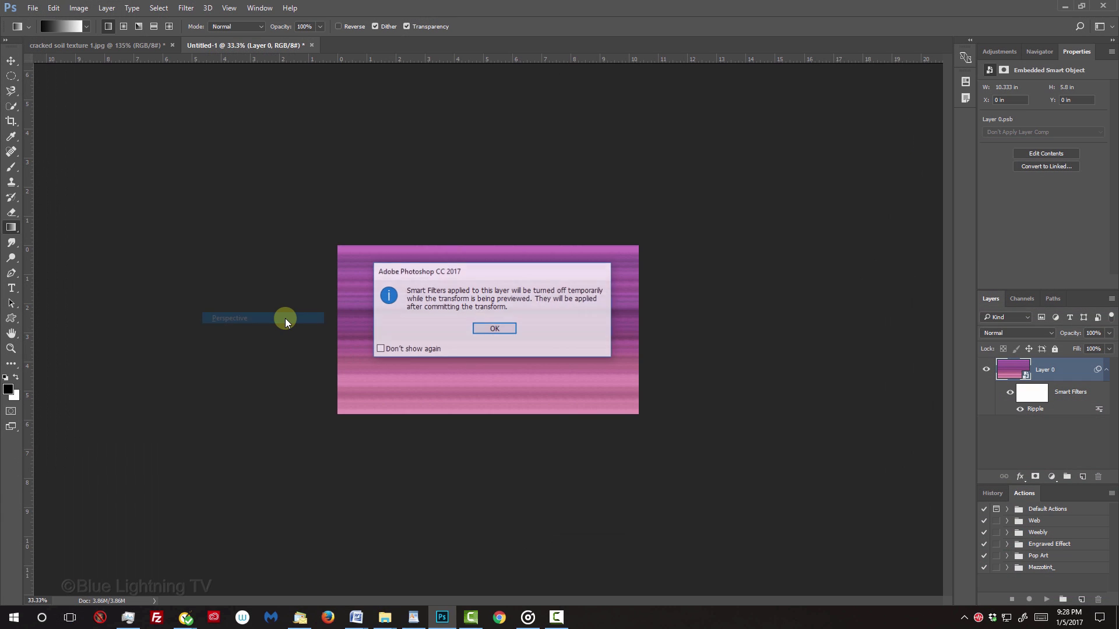
{"action": "left_click", "coordinate": [487, 328]}
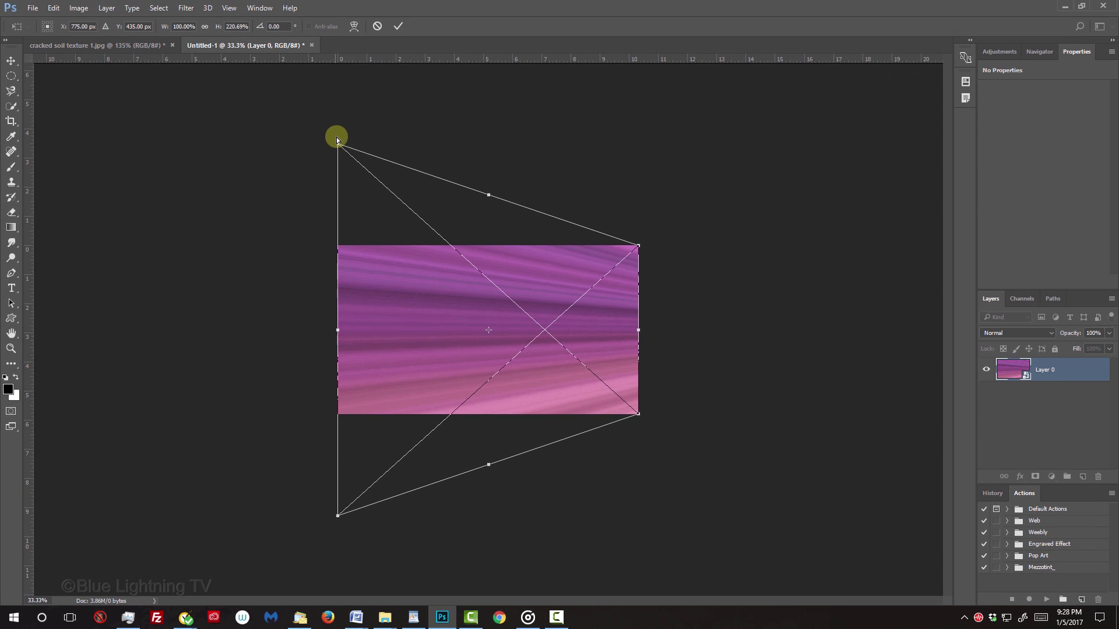
Switch to warp mode, pull the lower-left bands upward into a planet-edge curve, and commit.
{"action": "left_click", "coordinate": [354, 25]}
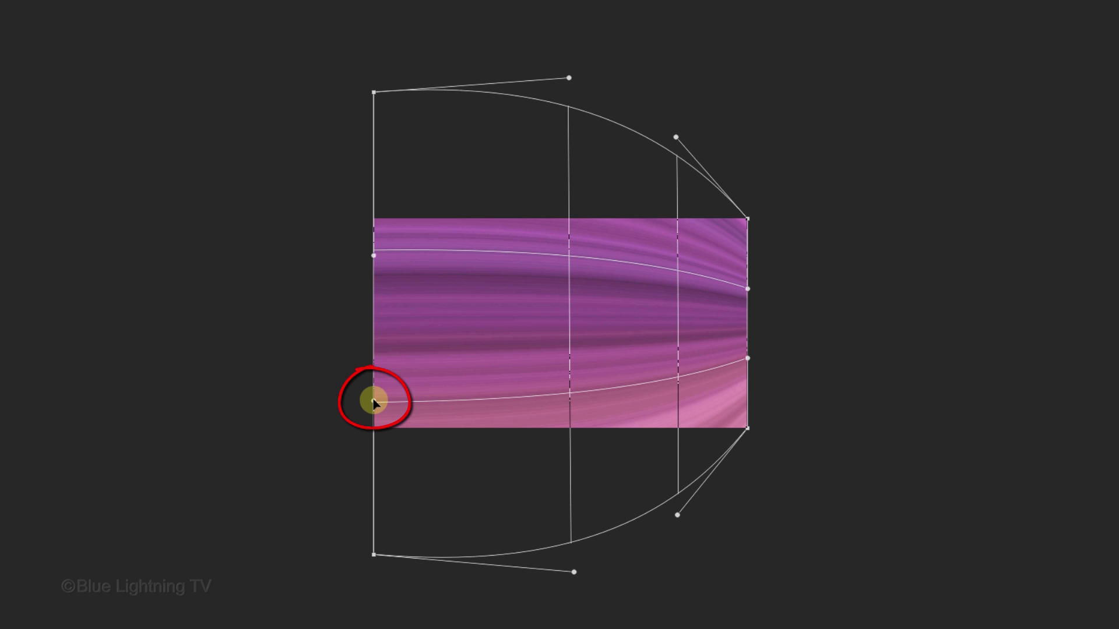
{"action": "left_click_drag", "start_coordinate": [372, 402], "coordinate": [373, 386]}
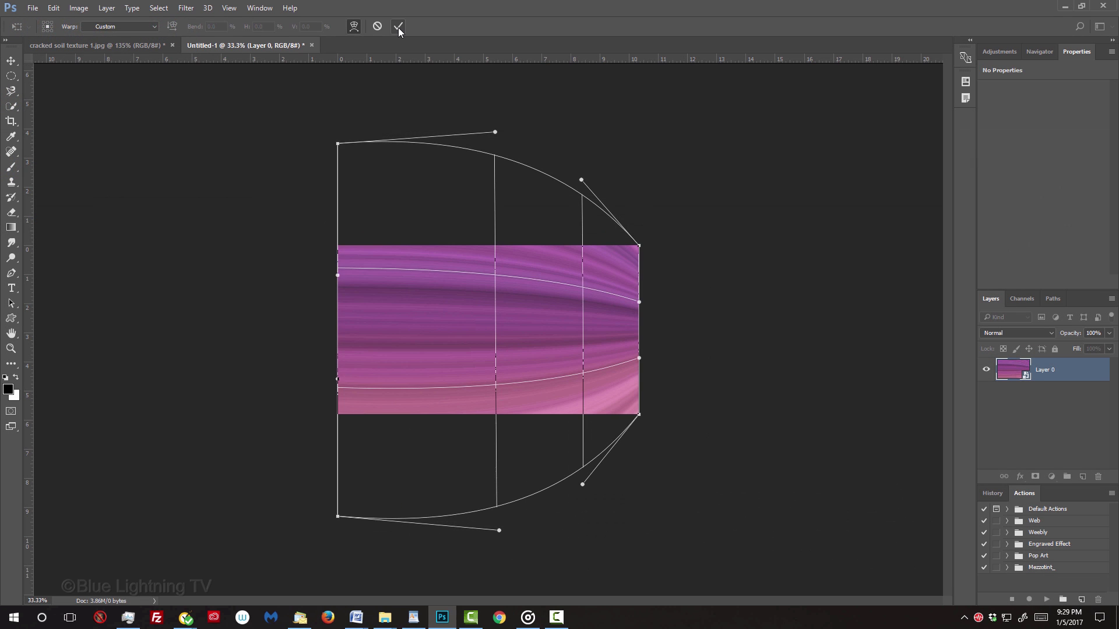
{"action": "left_click", "coordinate": [395, 4]}
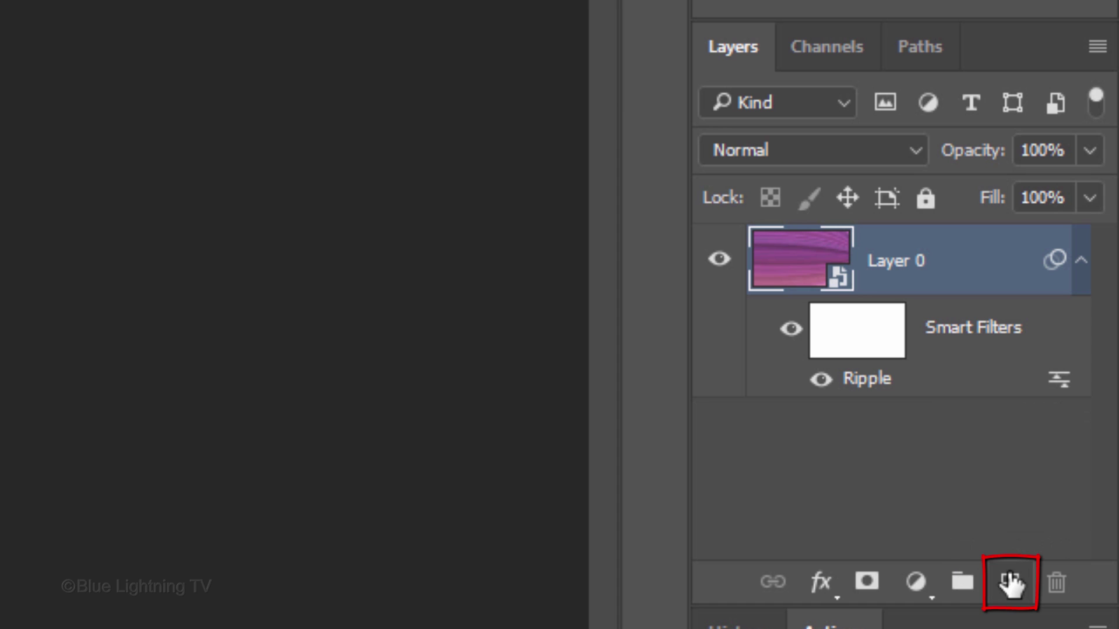
Add a new empty layer above the bands and set its blend mode to Multiply.
{"action": "left_click", "coordinate": [1012, 583]}
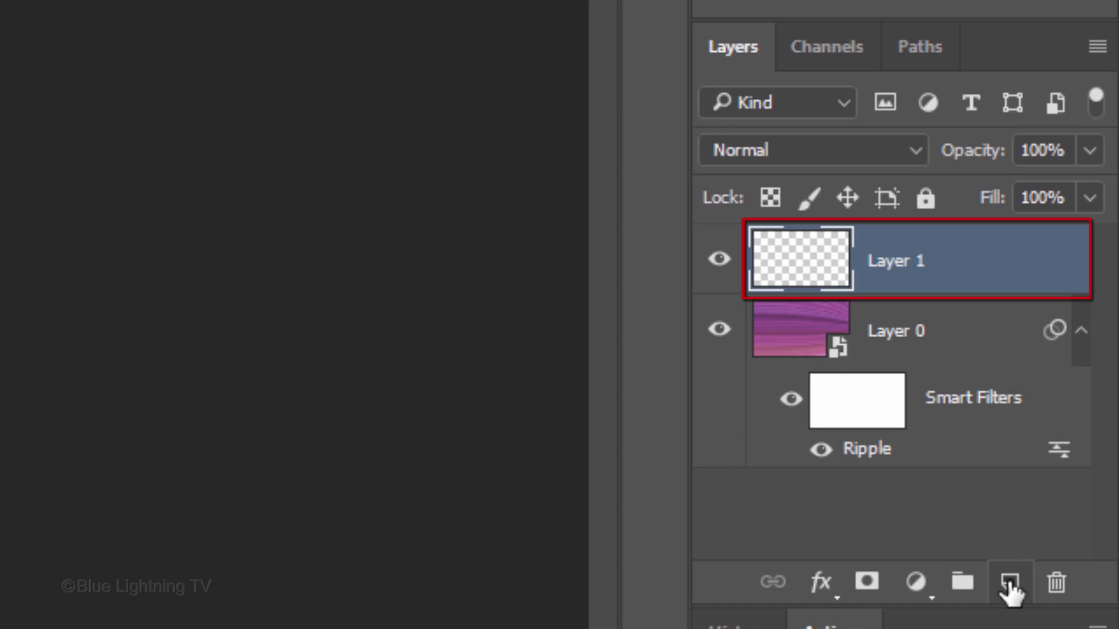
{"action": "left_click", "coordinate": [775, 148]}
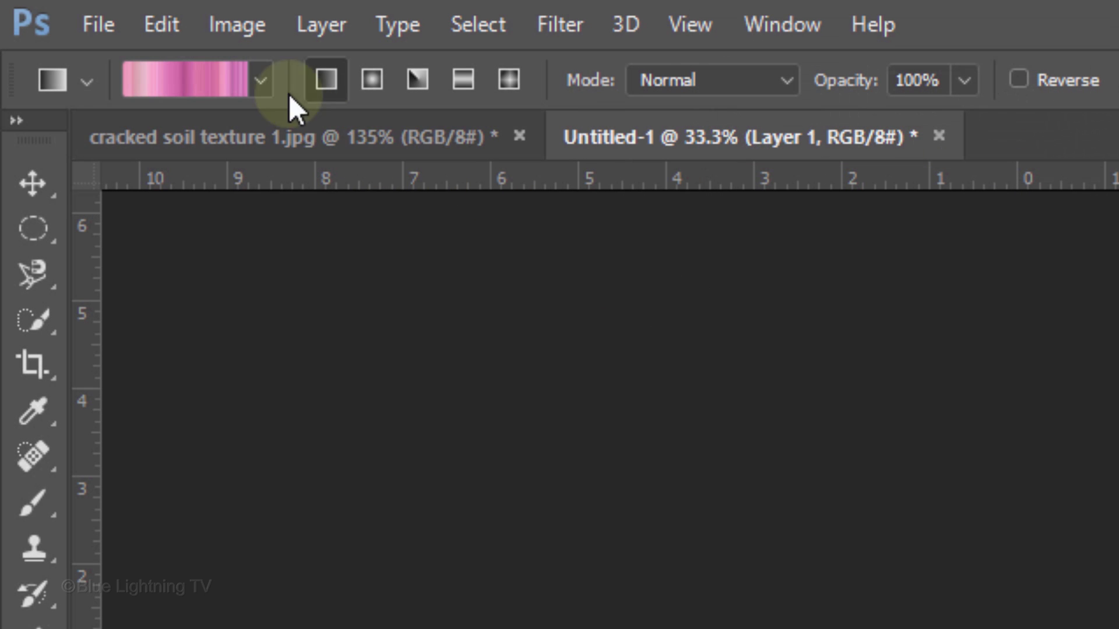
Reset the gradient presets to defaults and choose the Black, White gradient.
{"action": "left_click", "coordinate": [263, 81]}
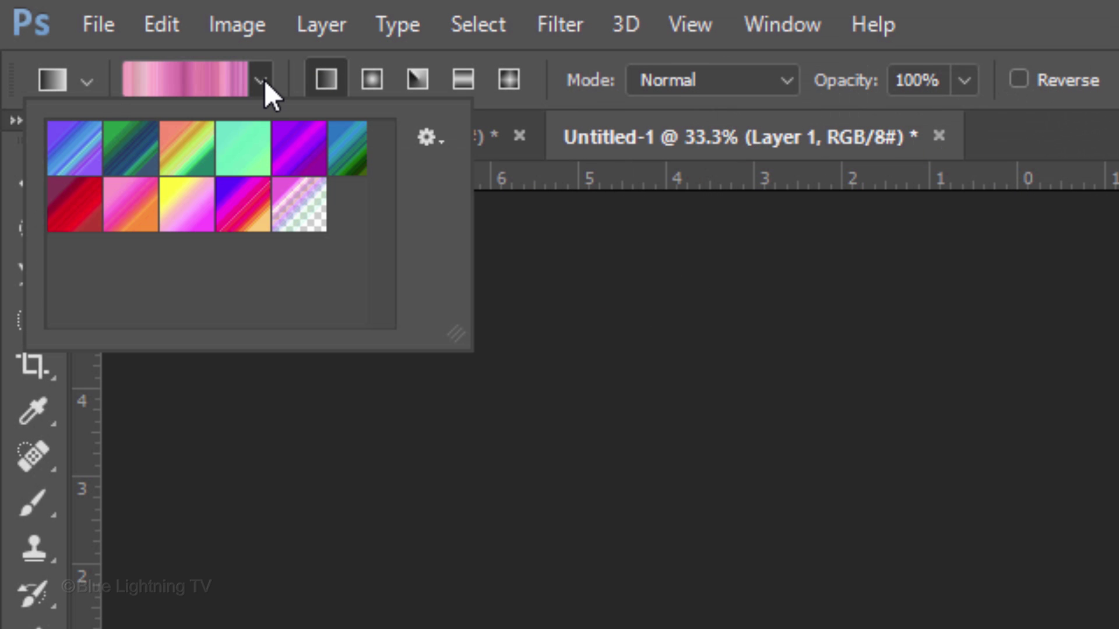
{"action": "left_click", "coordinate": [433, 141]}
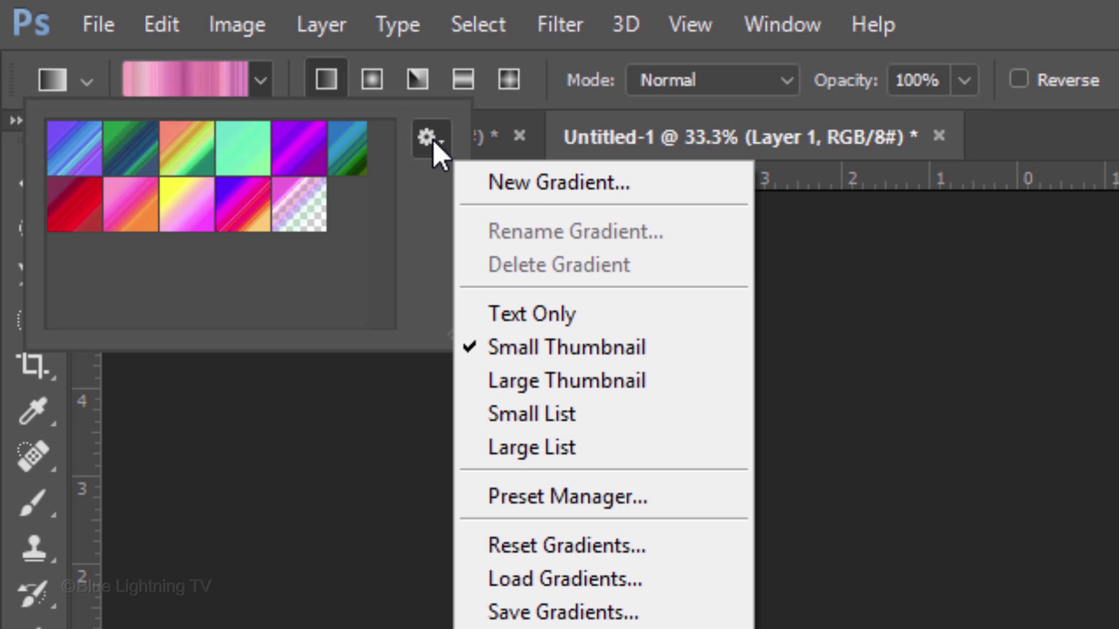
{"action": "left_click", "coordinate": [564, 550]}
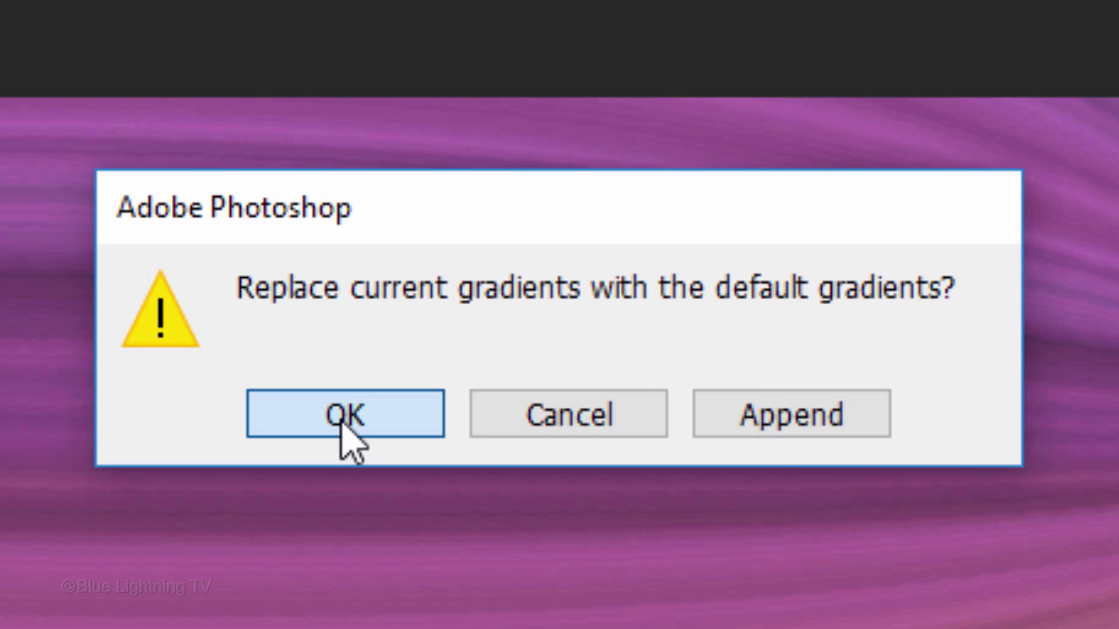
{"action": "left_click", "coordinate": [343, 407]}
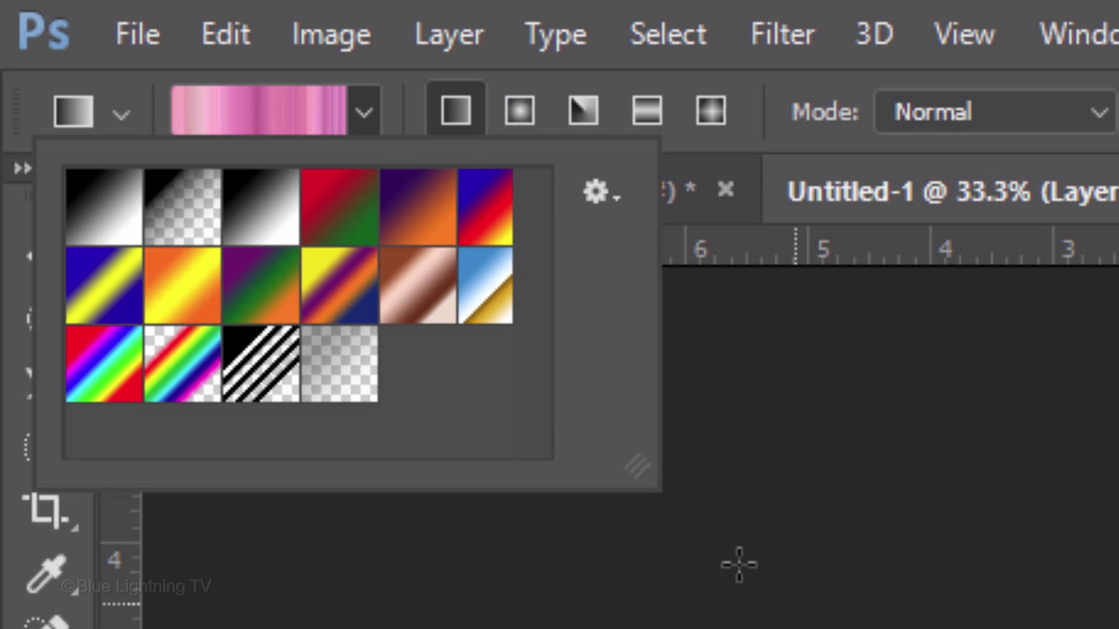
{"action": "left_click", "coordinate": [263, 215]}
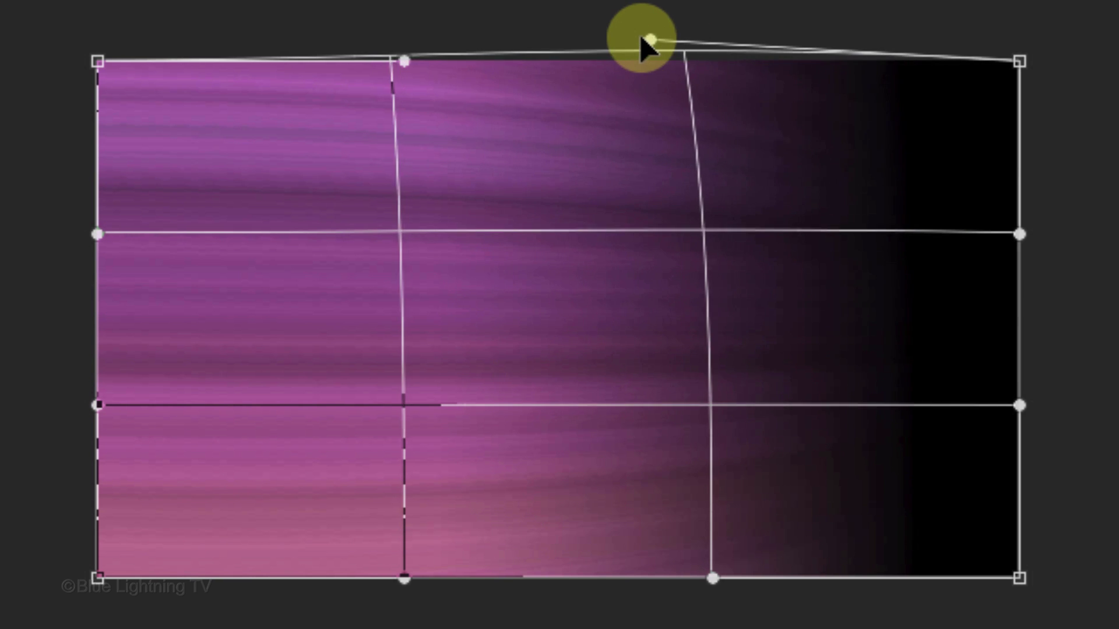
Bend the bottom of the shadow gradient's edge with the warp handle and commit it.
{"action": "left_click_drag", "start_coordinate": [712, 578], "coordinate": [507, 601]}
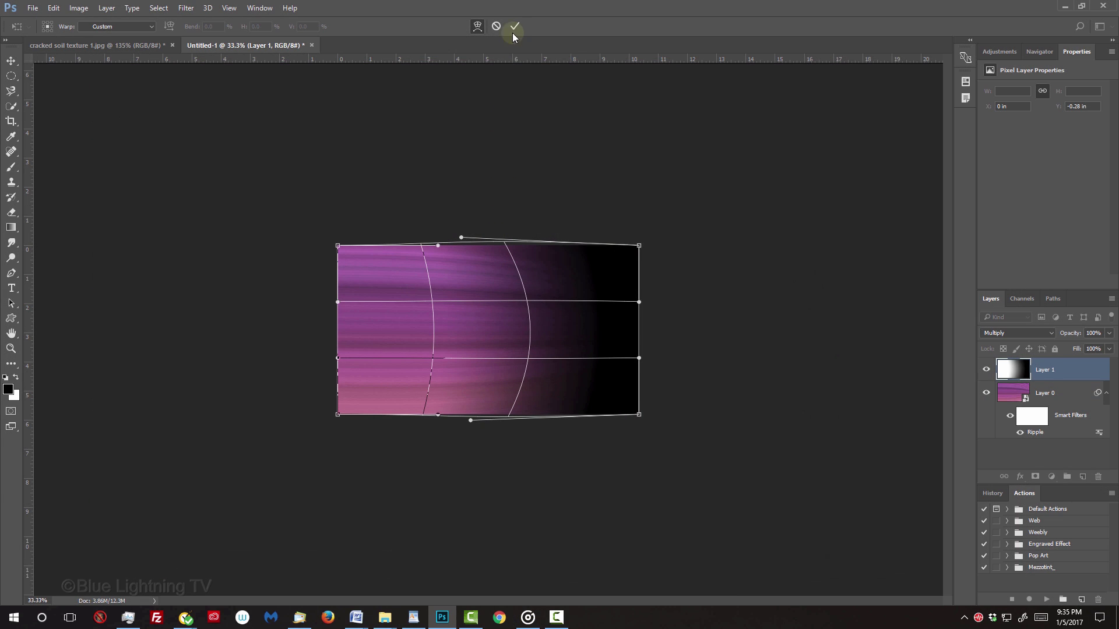
{"action": "left_click", "coordinate": [514, 25]}
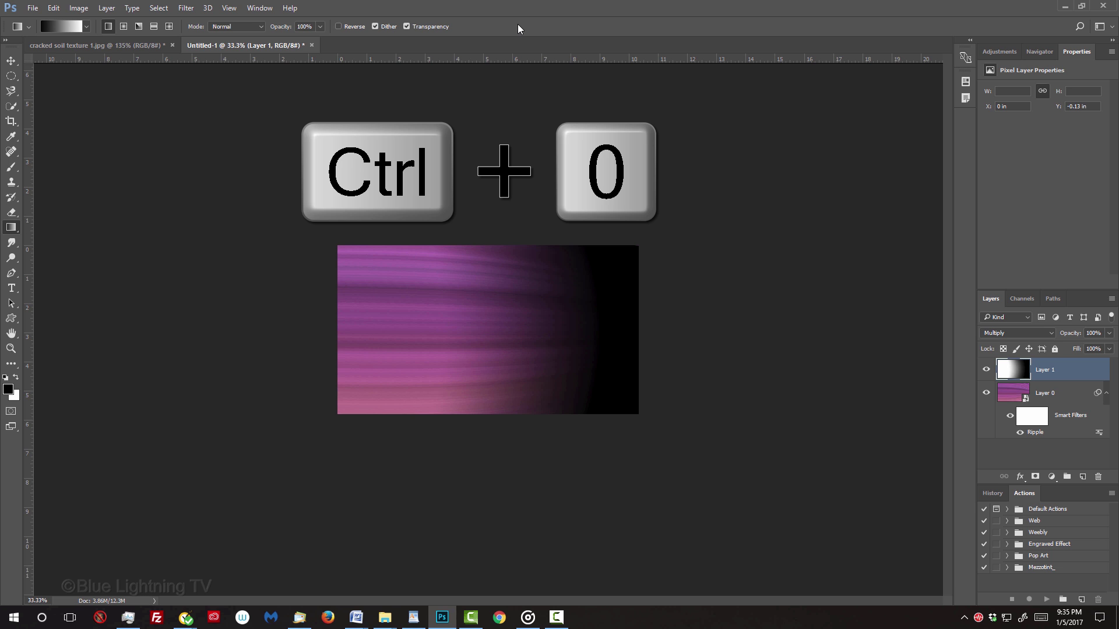
Select a circular patch of cracked soil with the Elliptical Marquee and lift it to Layer 1.
{"action": "key", "text": "ctrl+0"}
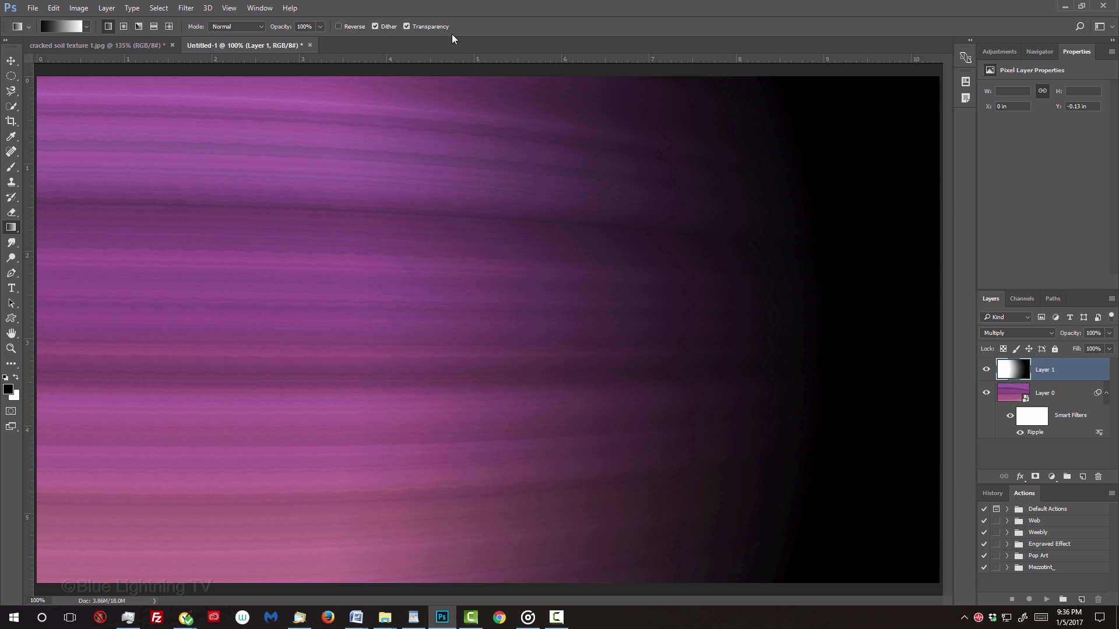
{"action": "left_click", "coordinate": [139, 46]}
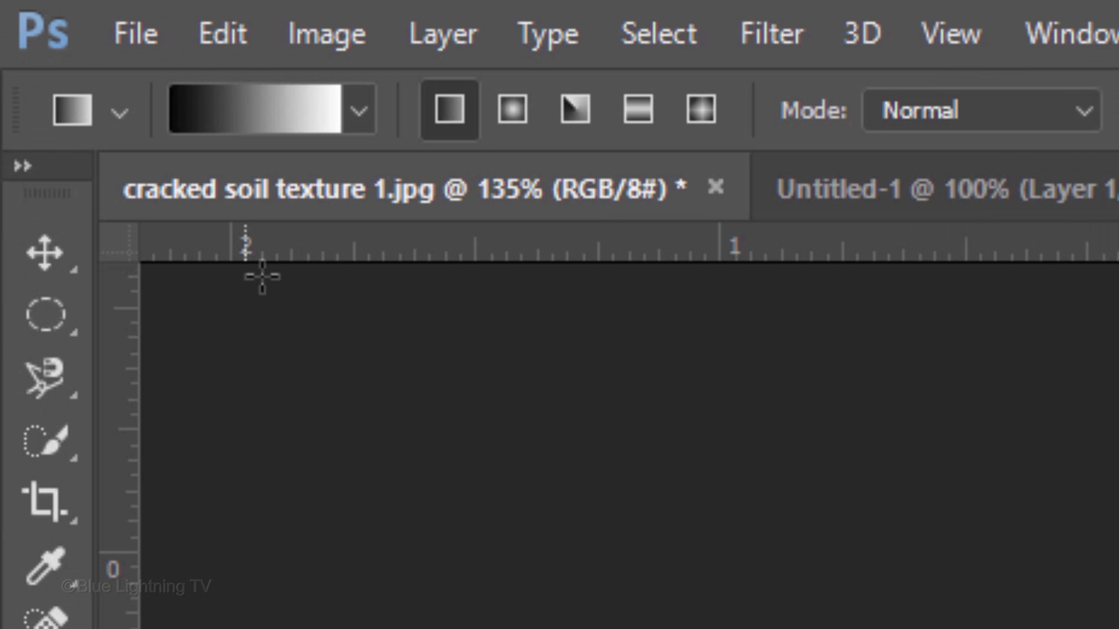
{"action": "left_click", "coordinate": [45, 316]}
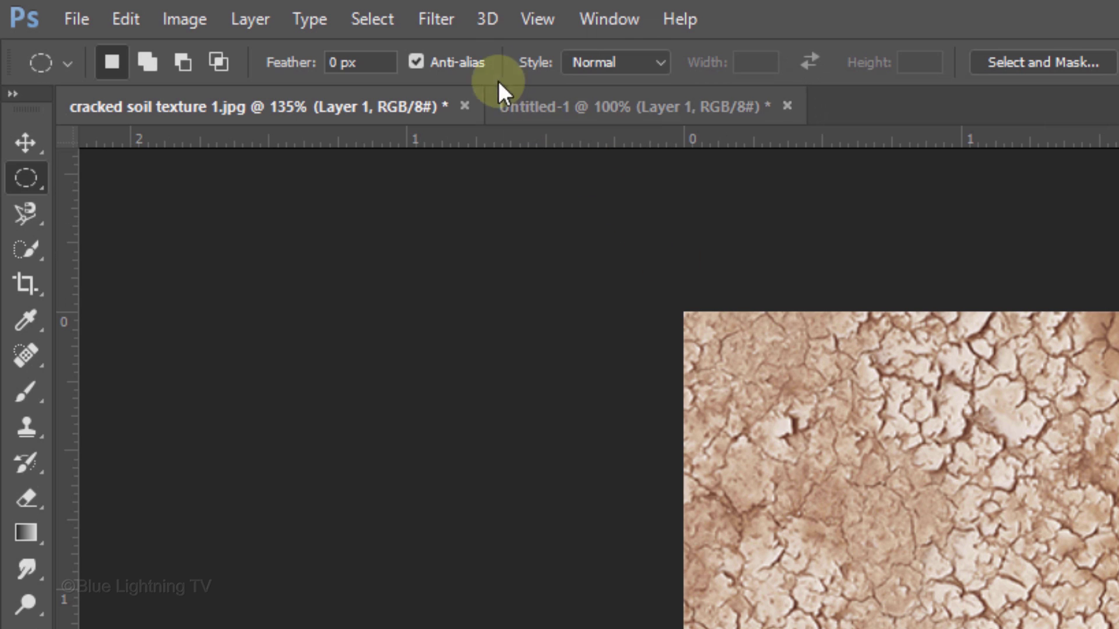
{"action": "left_click", "coordinate": [438, 18]}
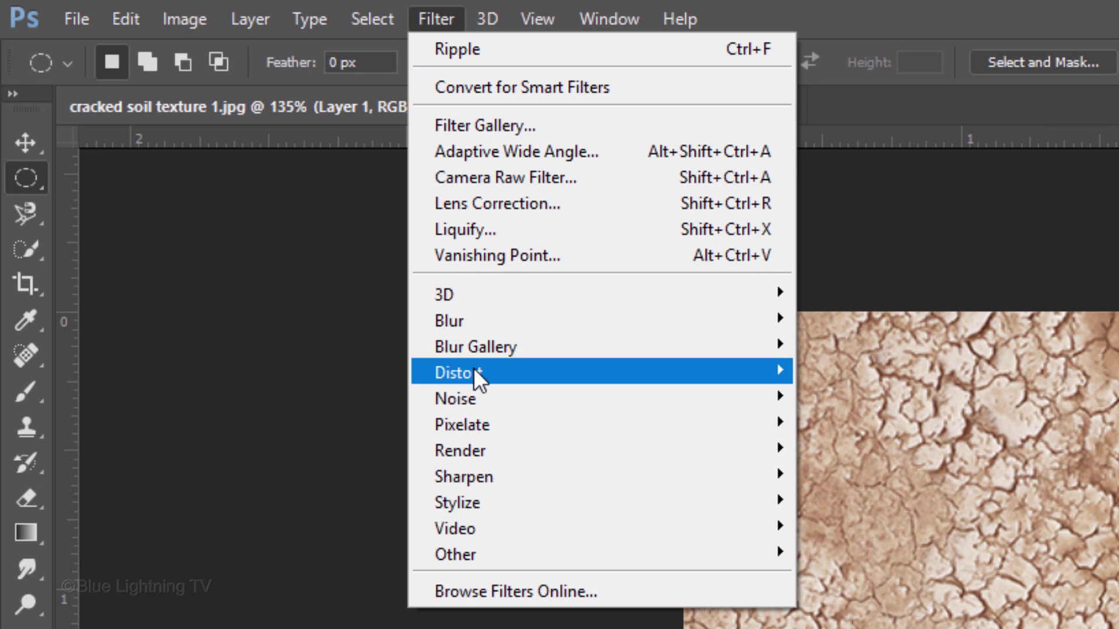
{"action": "mouse_move", "coordinate": [601, 373]}
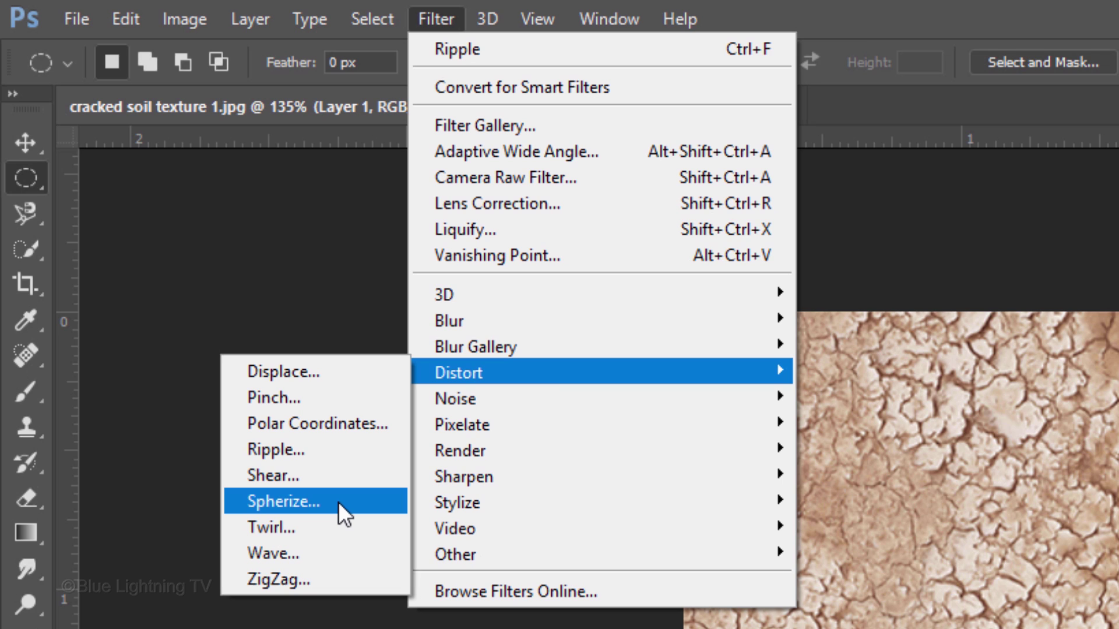
Spherize the soil circle at 100% Amount so the texture bulges into a ball.
{"action": "left_click", "coordinate": [338, 502]}
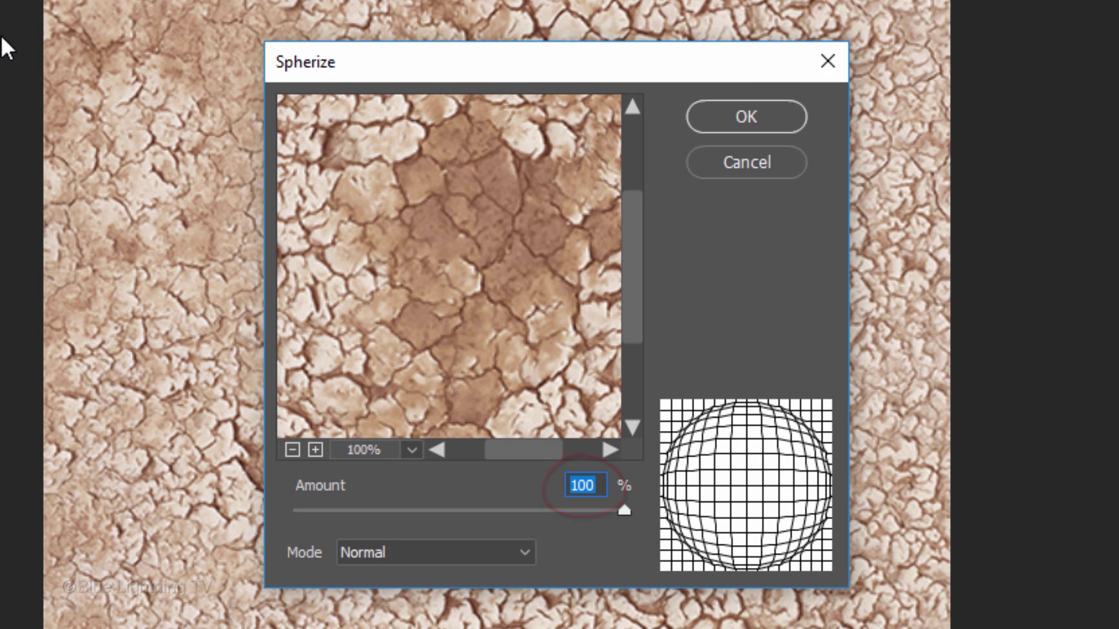
{"action": "left_click", "coordinate": [741, 116]}
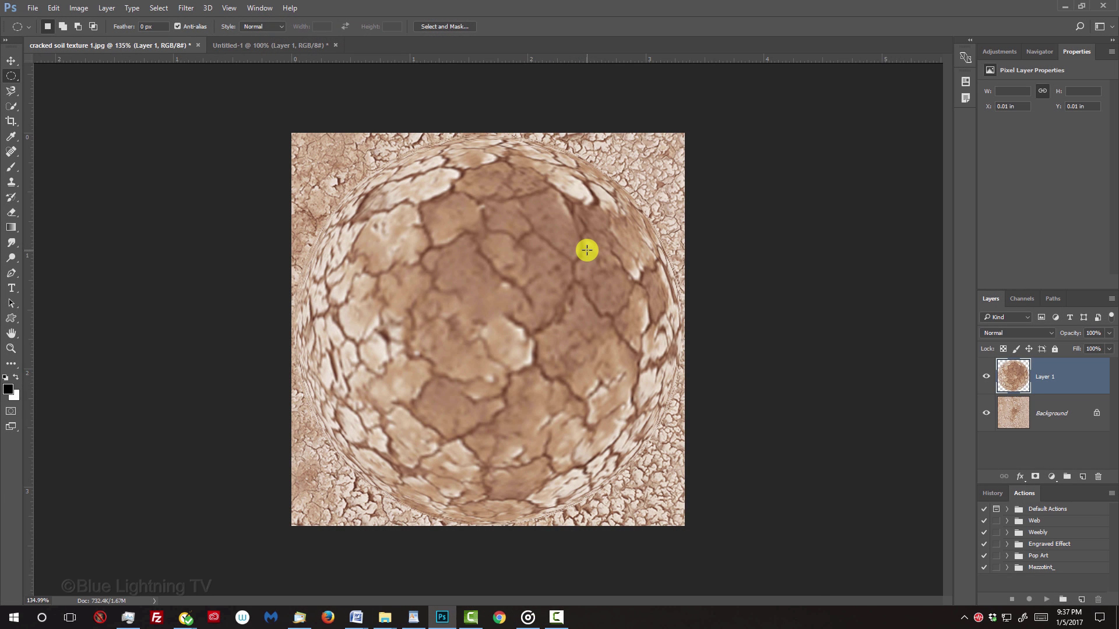
Drag the soil sphere into the planet document as Layer 2.
{"action": "key", "text": "v"}
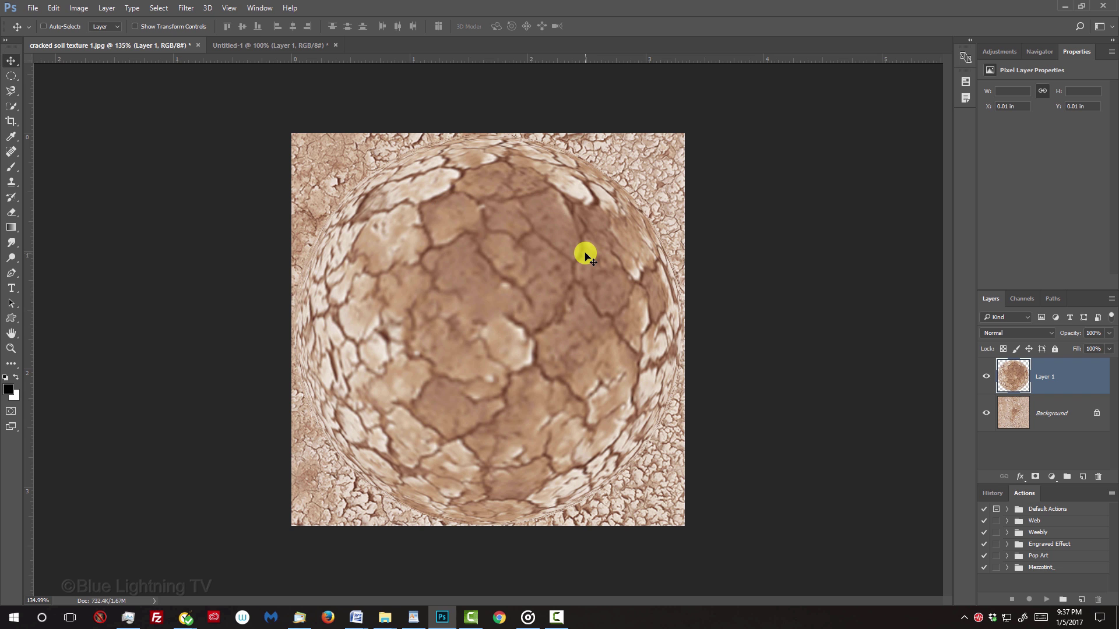
{"action": "left_click_drag", "start_coordinate": [586, 256], "coordinate": [289, 46]}
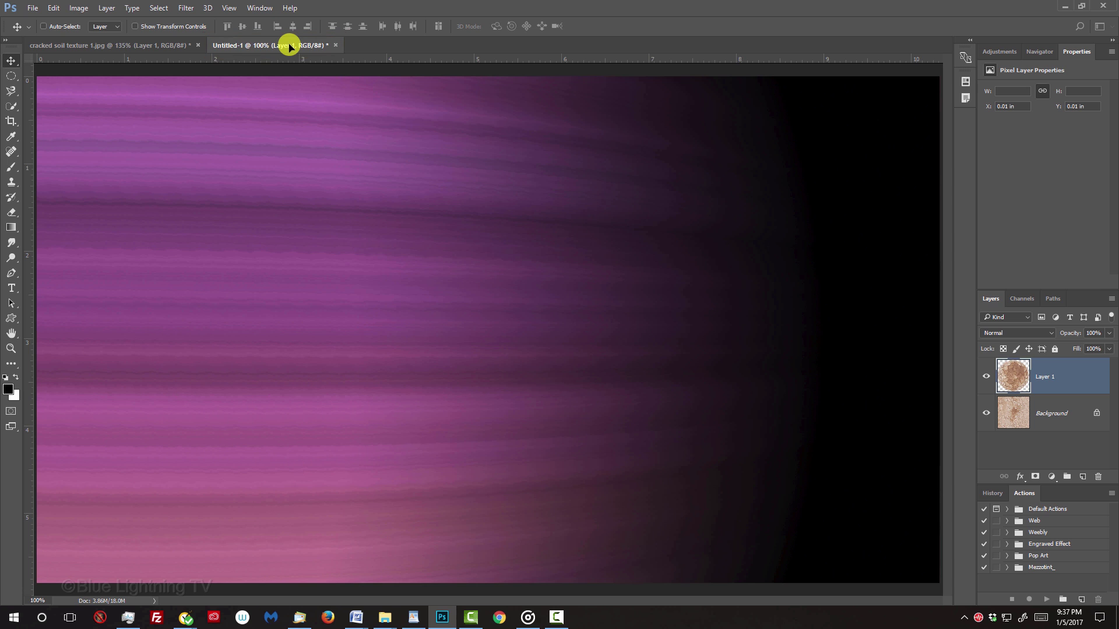
{"action": "left_click_drag", "start_coordinate": [290, 47], "coordinate": [458, 348]}
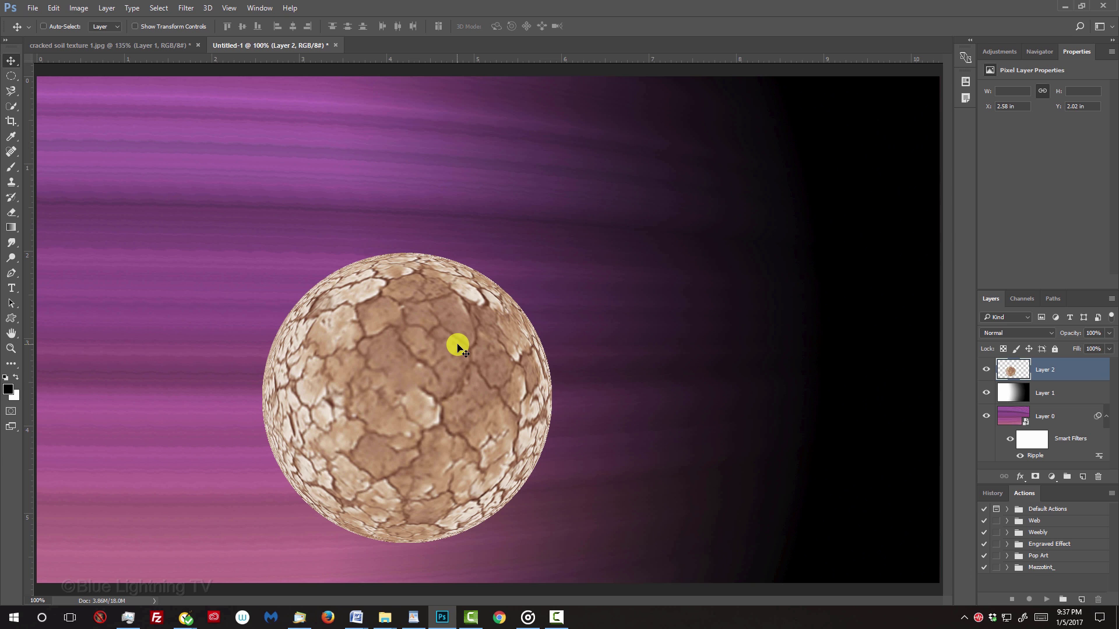
Free Transform the sphere to about 29% and place it upper left over the planet.
{"action": "key", "text": "ctrl+t"}
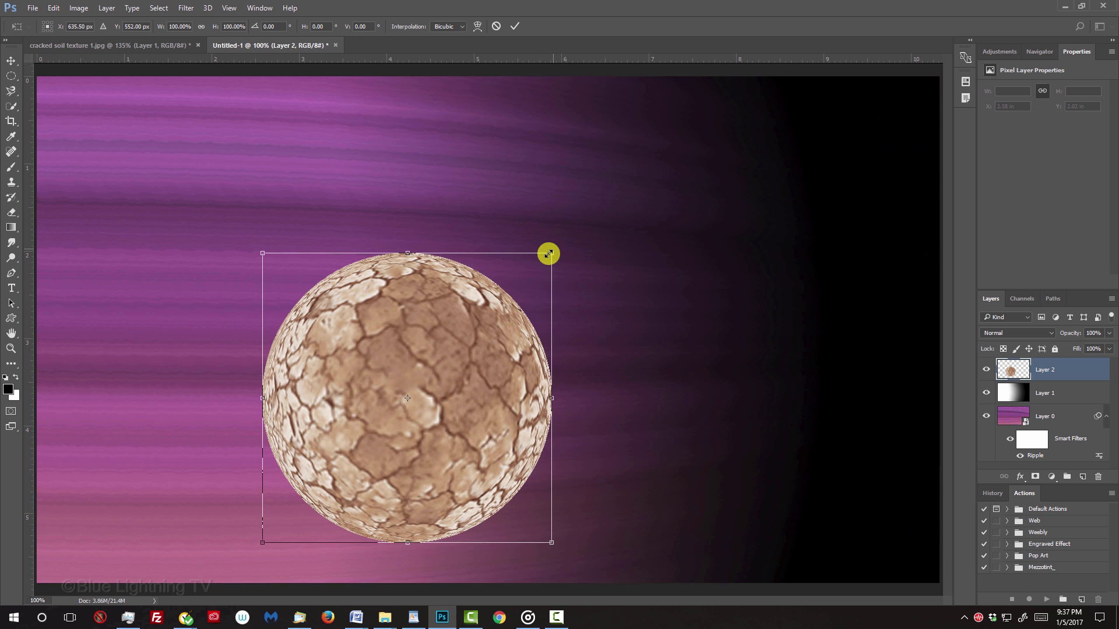
{"action": "left_click_drag", "start_coordinate": [548, 253], "coordinate": [446, 352]}
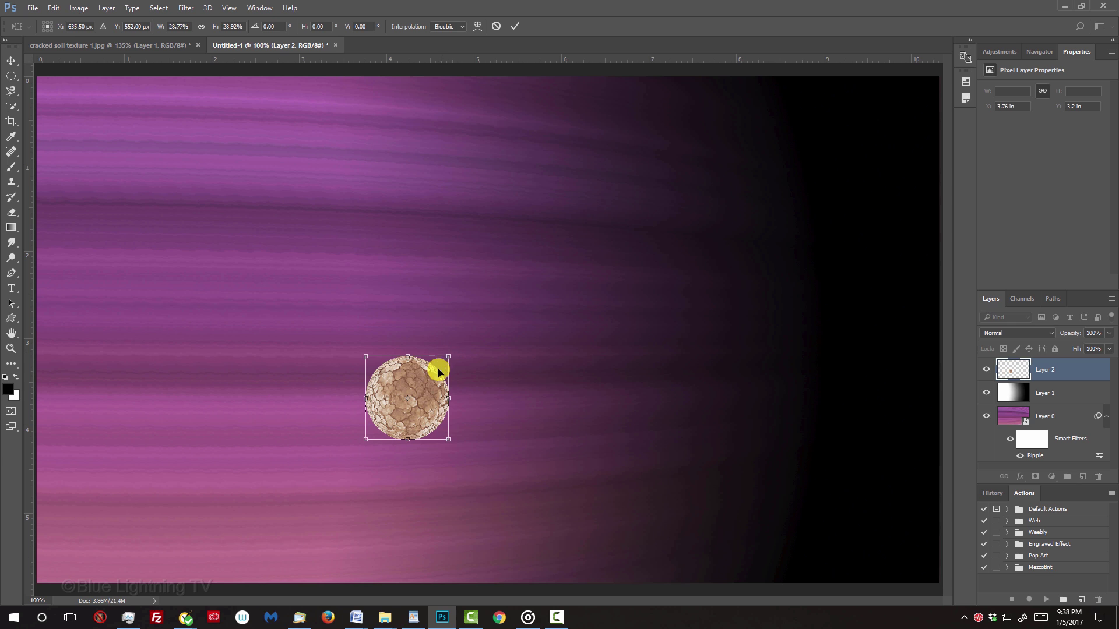
{"action": "left_click_drag", "start_coordinate": [431, 382], "coordinate": [253, 227]}
{"action": "key", "text": "Return"}
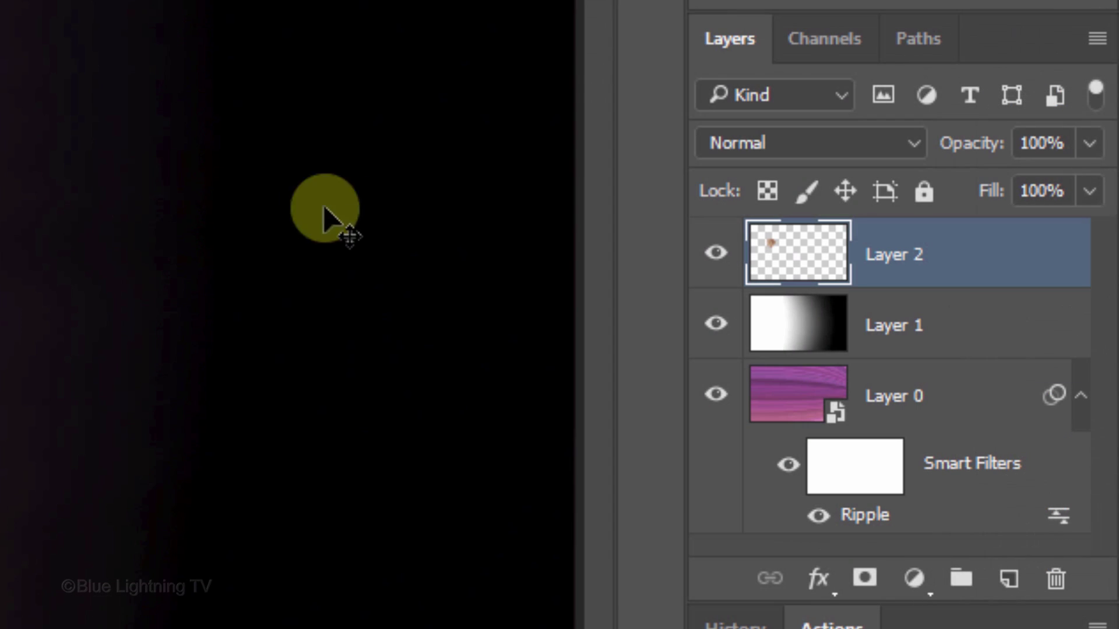
Mask Layer 2 to the moon's round outline and target its pixels for painting.
{"action": "key", "text": "ctrl"}
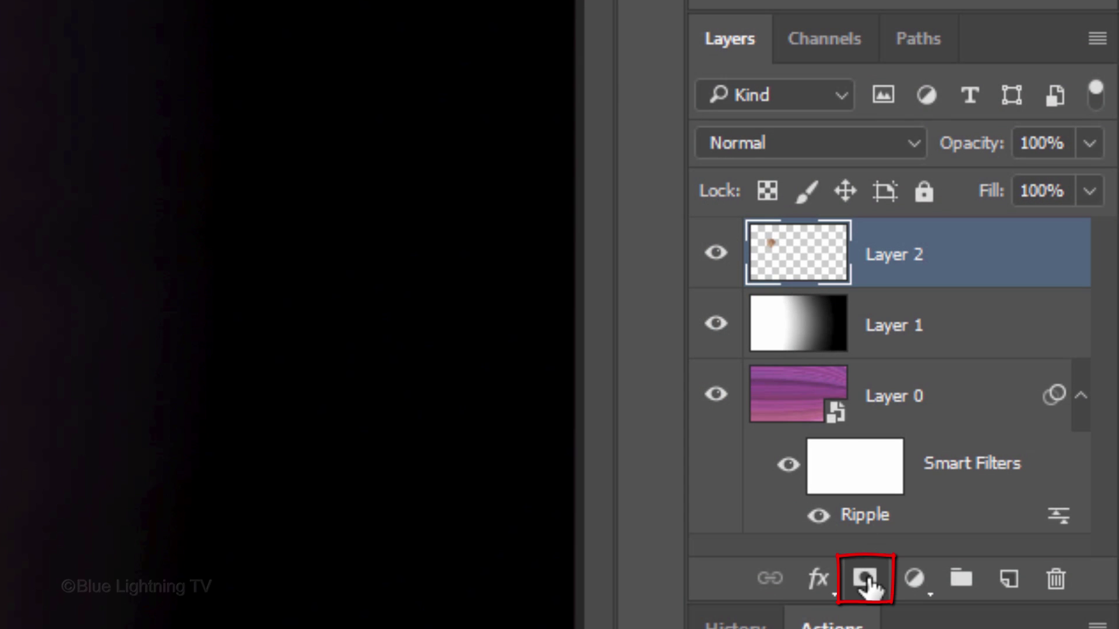
{"action": "left_click", "coordinate": [865, 579]}
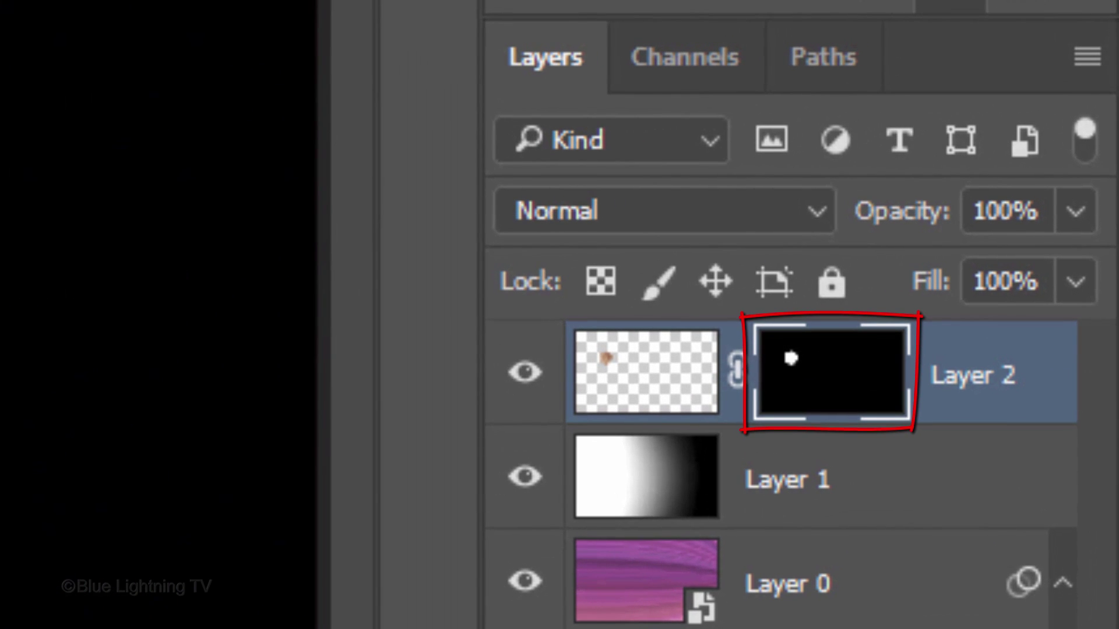
{"action": "left_click", "coordinate": [642, 380]}
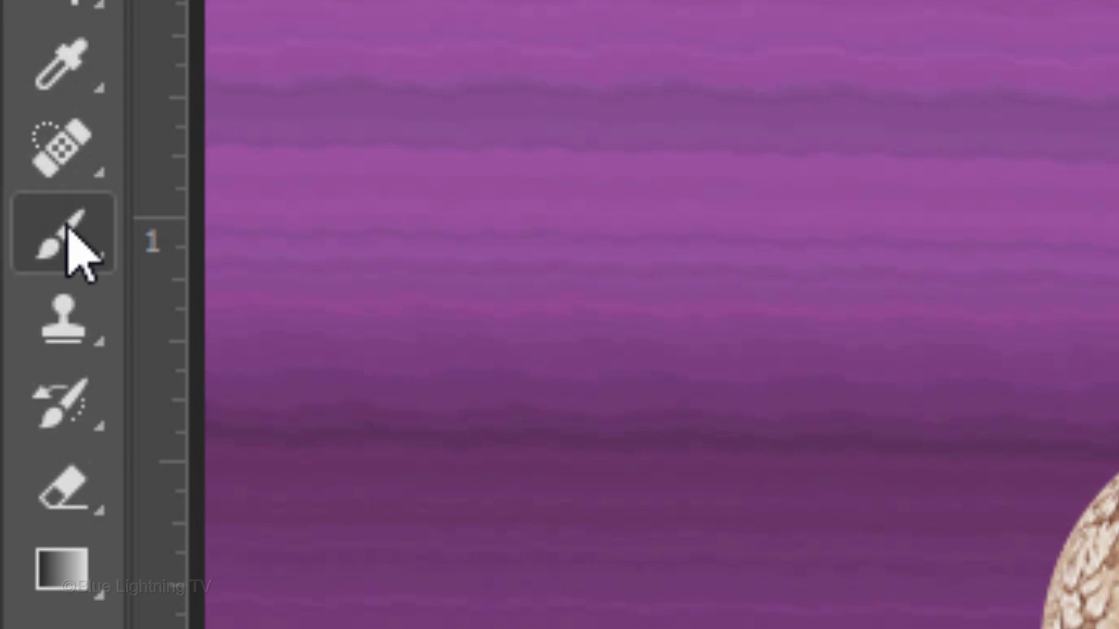
Set up a soft 150 px brush to paint the moon's dark curved shadow.
{"action": "right_click", "coordinate": [70, 249]}
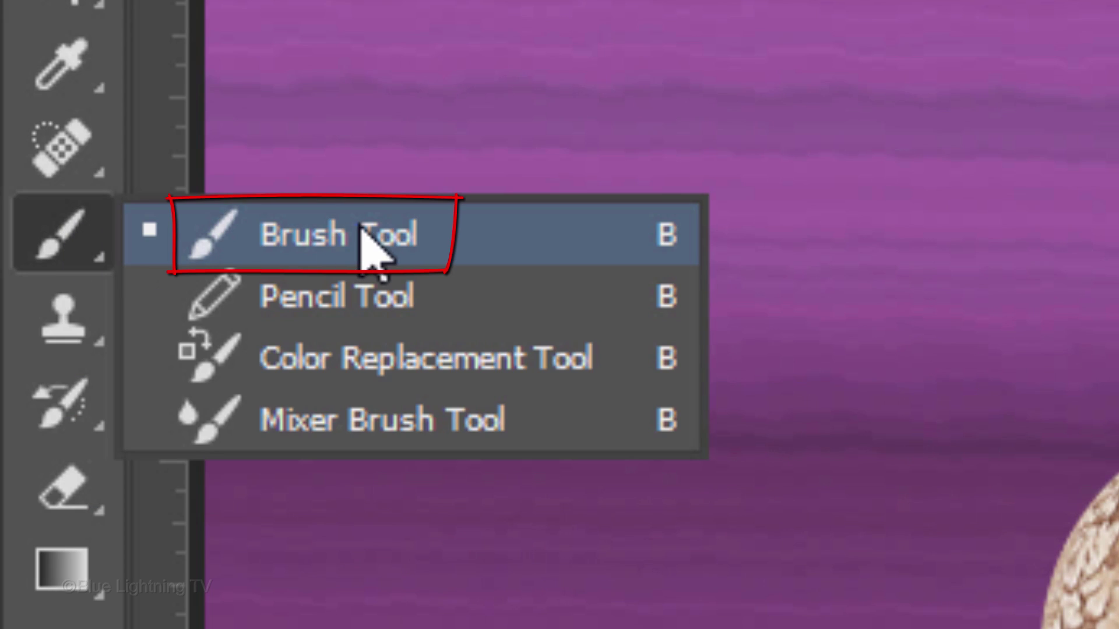
{"action": "left_click", "coordinate": [372, 249]}
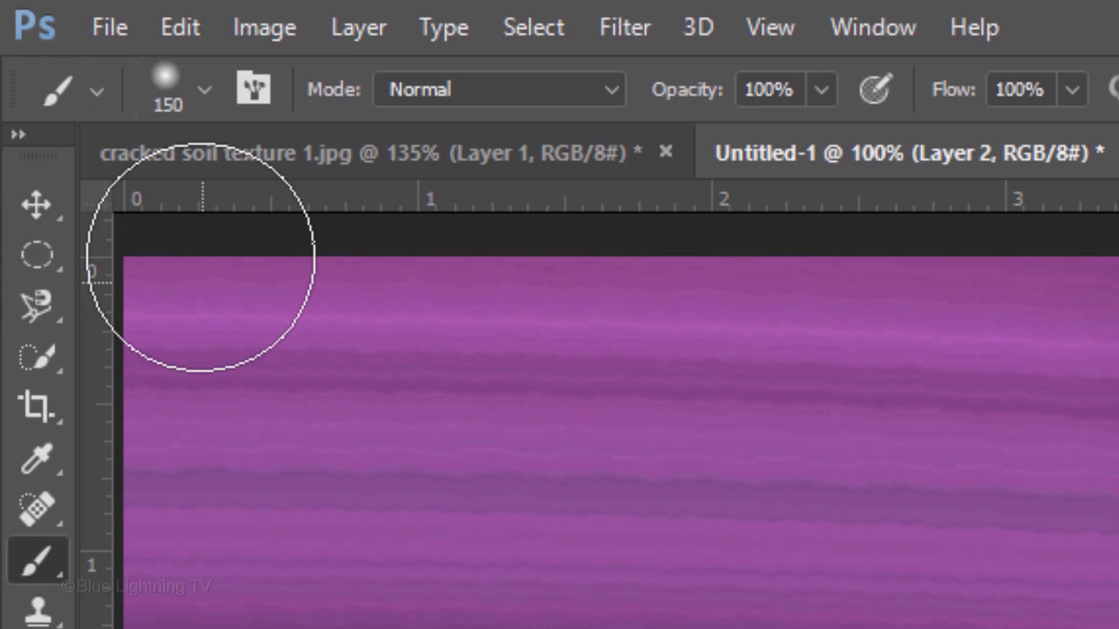
{"action": "left_click", "coordinate": [209, 96]}
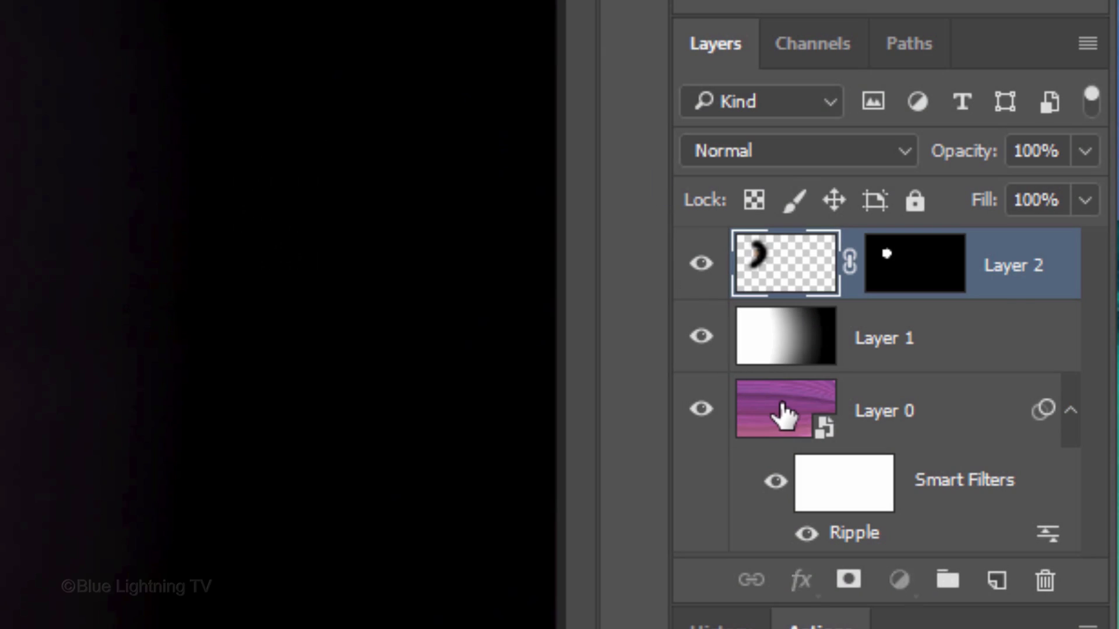
Open Layer 0's purple band texture as its own smart-object document.
{"action": "left_click", "coordinate": [782, 413]}
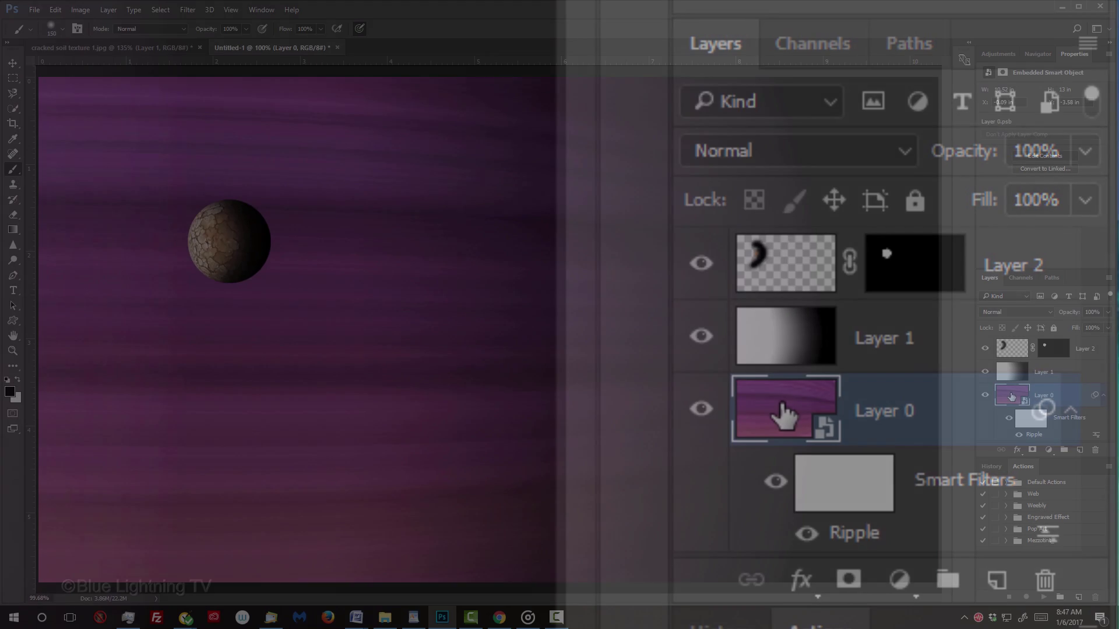
{"action": "double_click", "coordinate": [1011, 399]}
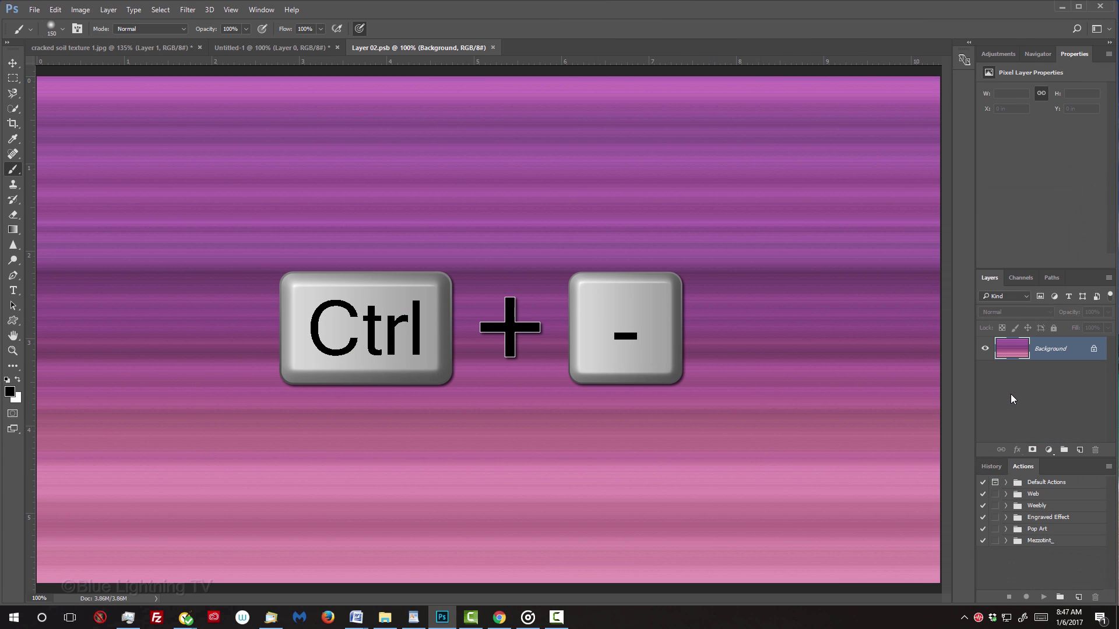
{"action": "key", "text": "ctrl+minus"}
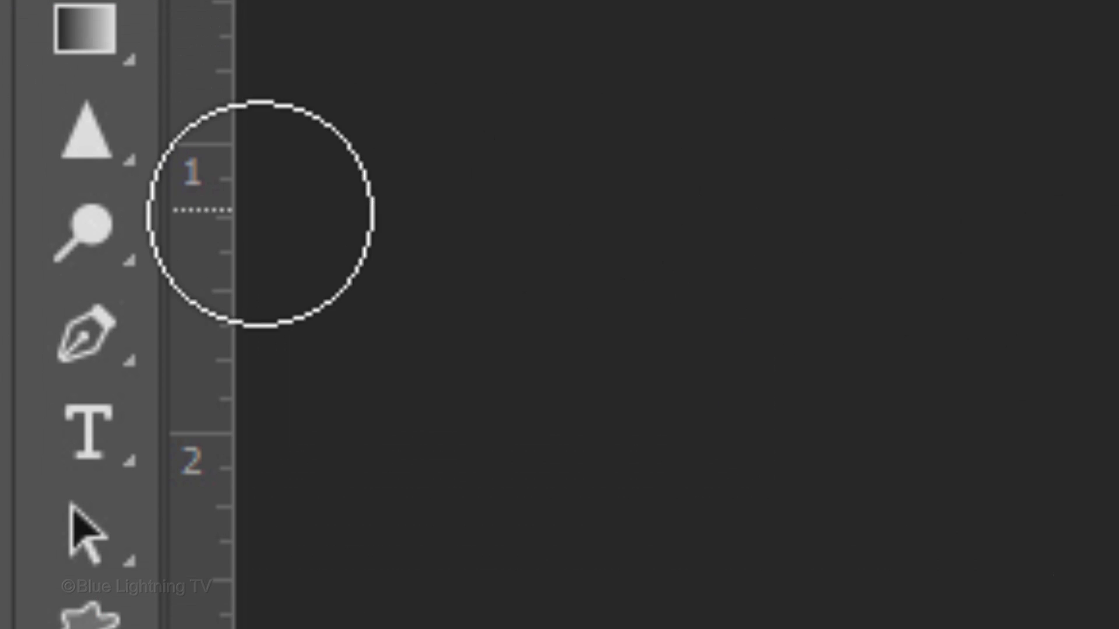
Dodge the midtones on the texture's left side with an 1800 px brush, then begin closing it.
{"action": "right_click", "coordinate": [12, 264]}
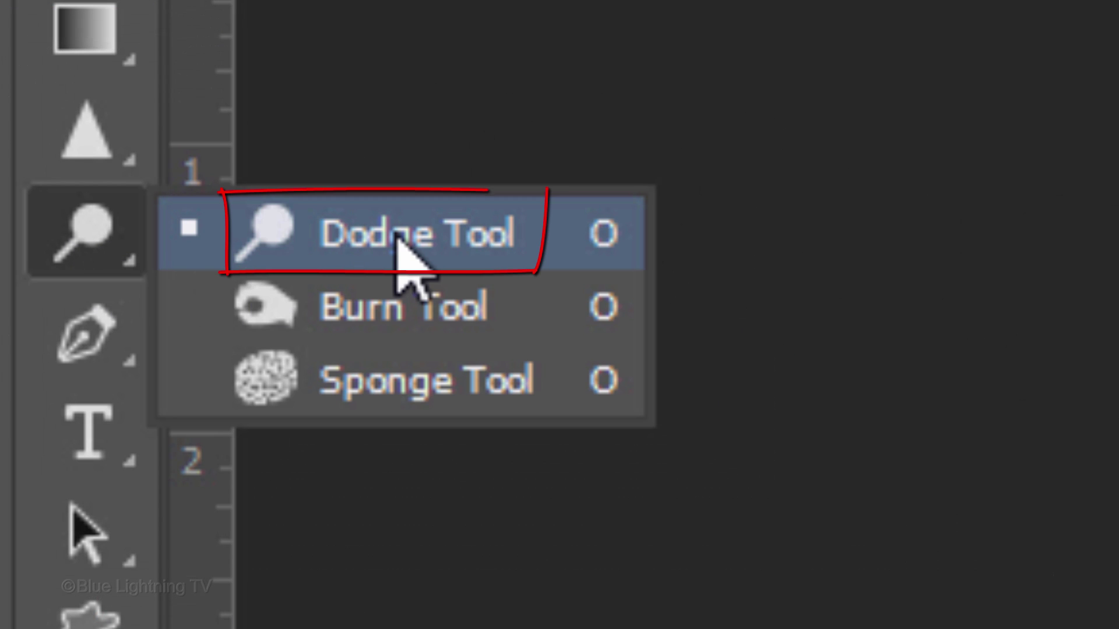
{"action": "left_click", "coordinate": [402, 250]}
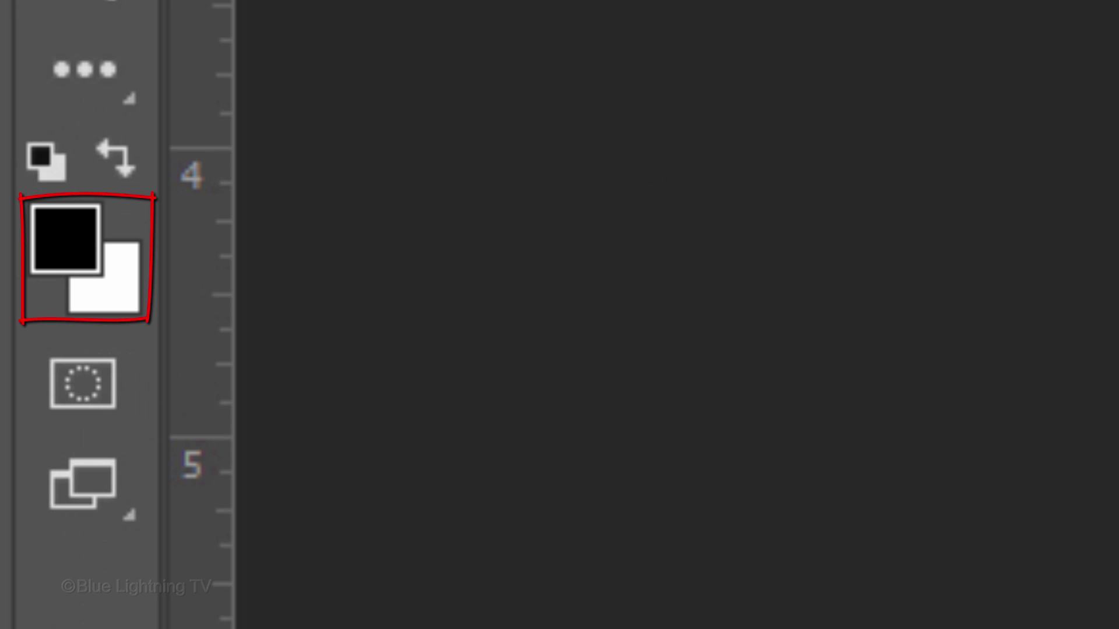
{"action": "key", "text": "x"}
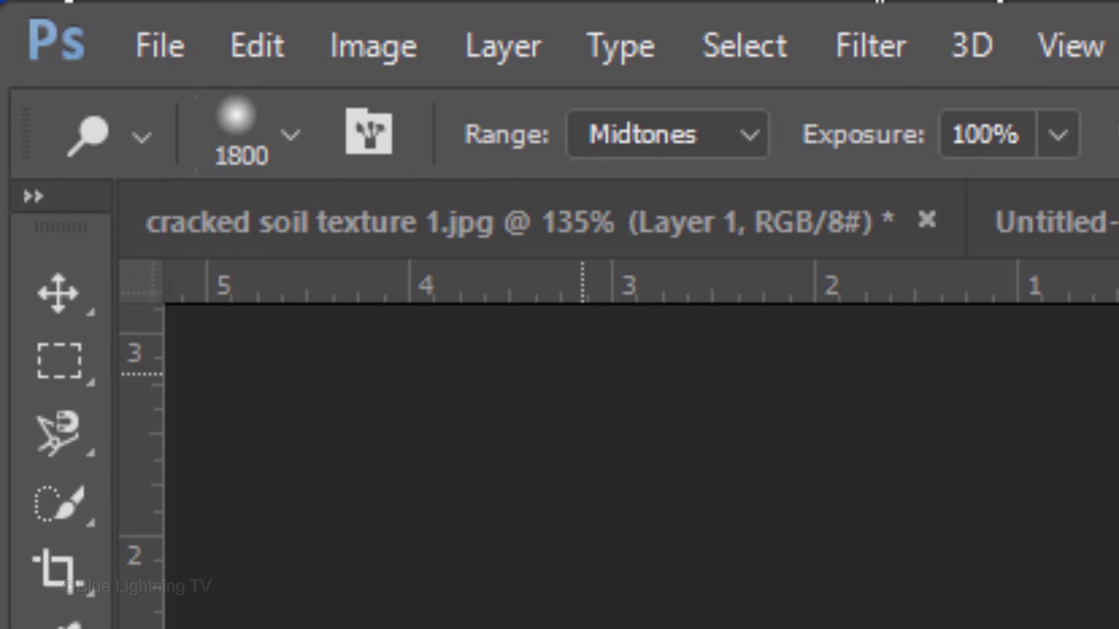
{"action": "left_click", "coordinate": [673, 148]}
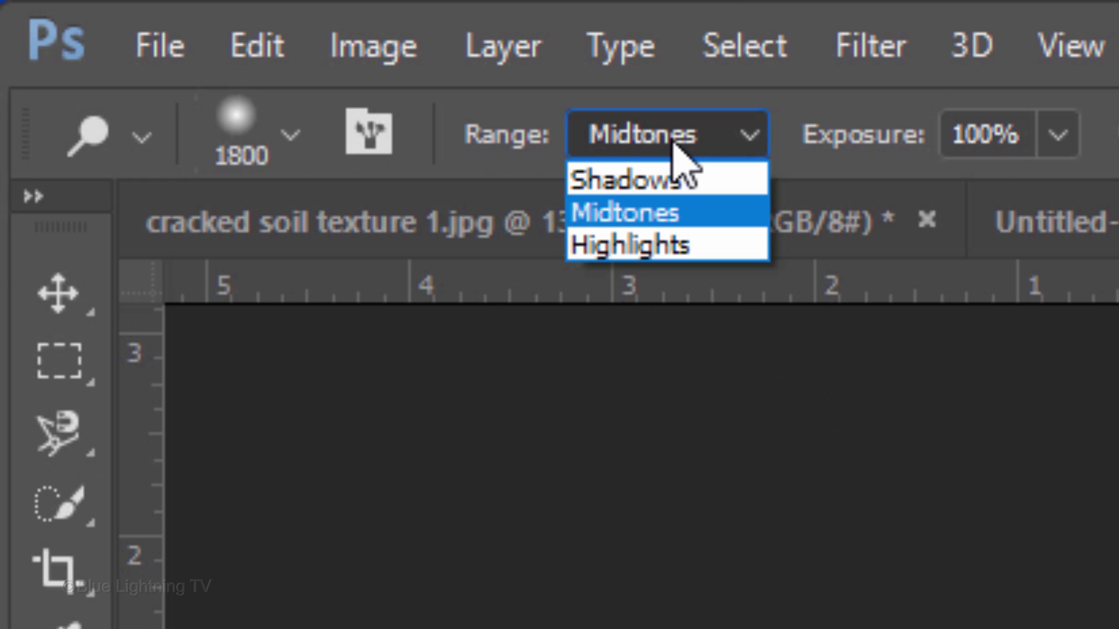
{"action": "left_click", "coordinate": [674, 143]}
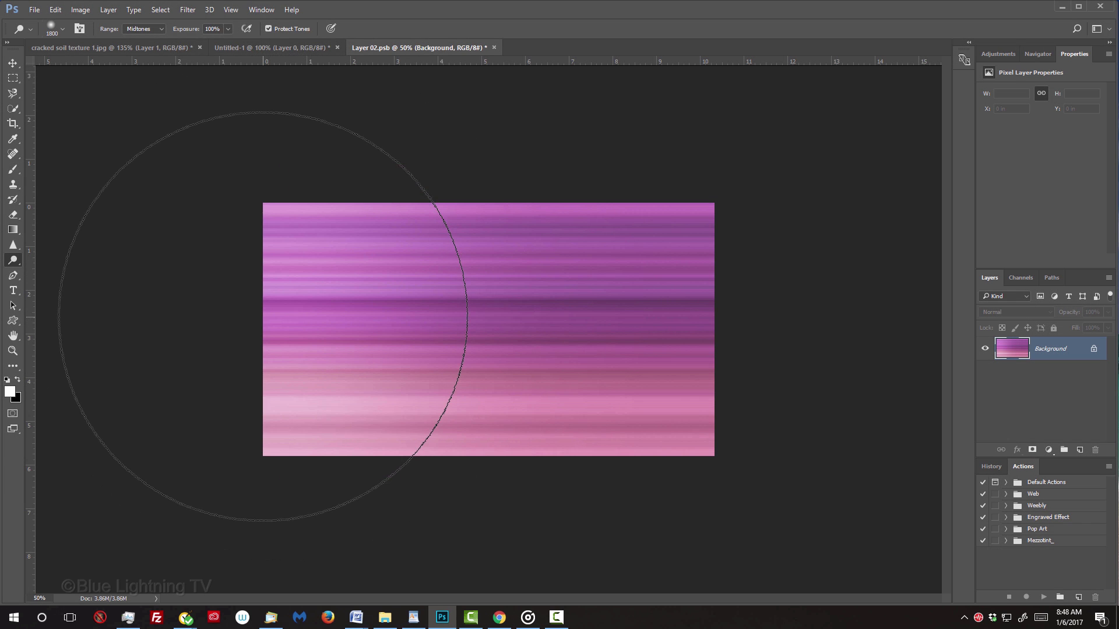
{"action": "left_click", "coordinate": [494, 48]}
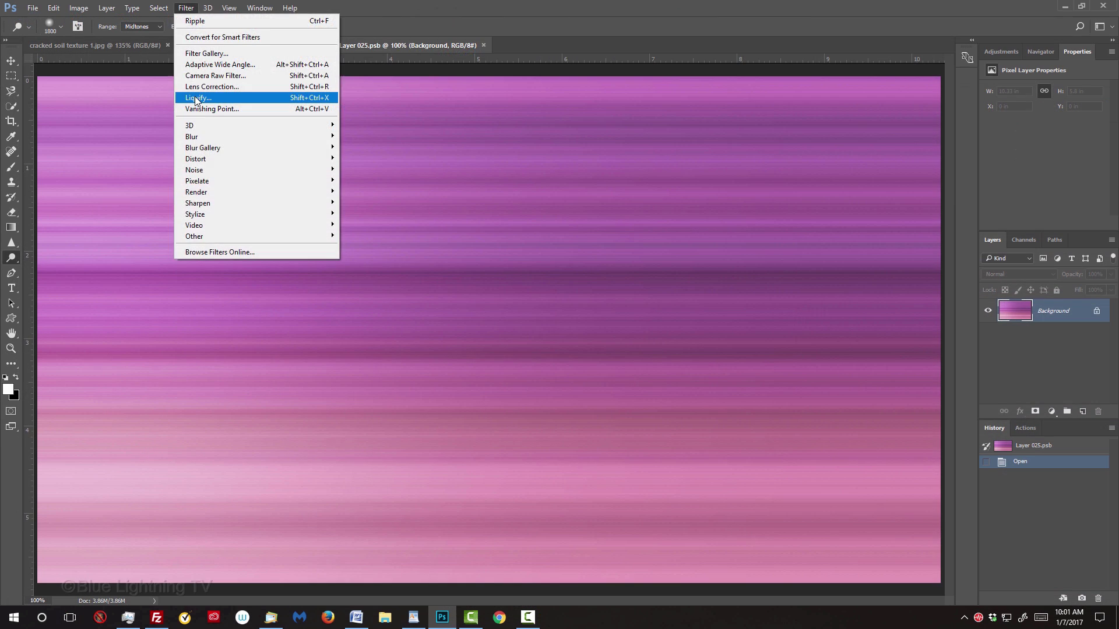
Swirl the band texture with Liquify, save the .psb and return to the planet composition.
{"action": "left_click", "coordinate": [465, 229]}
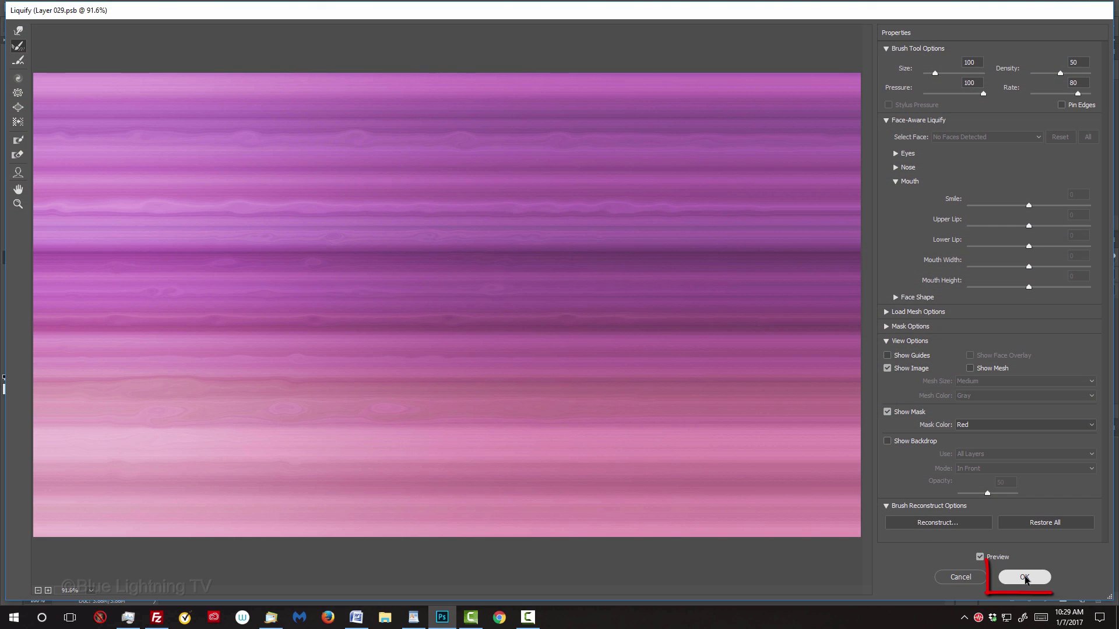
{"action": "left_click", "coordinate": [1025, 578]}
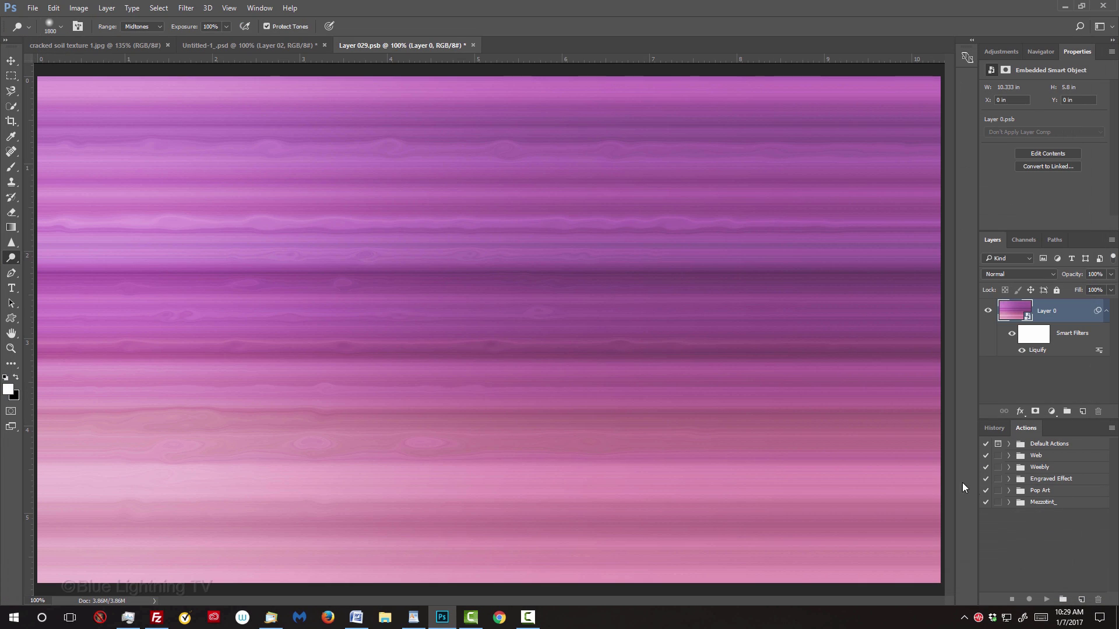
{"action": "left_click", "coordinate": [474, 45]}
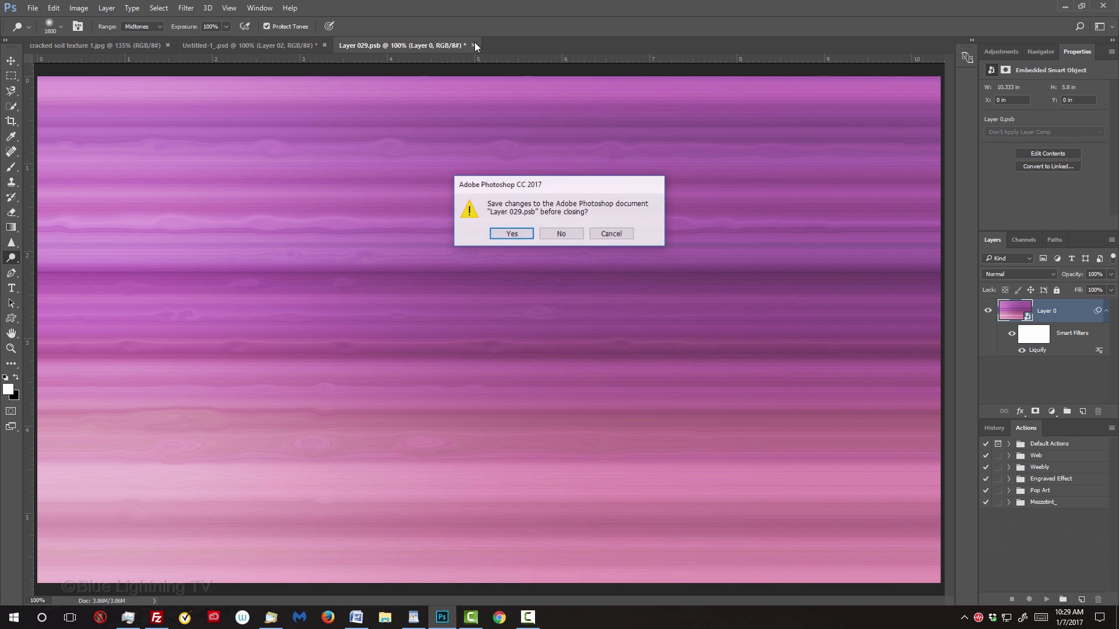
{"action": "left_click", "coordinate": [524, 232]}
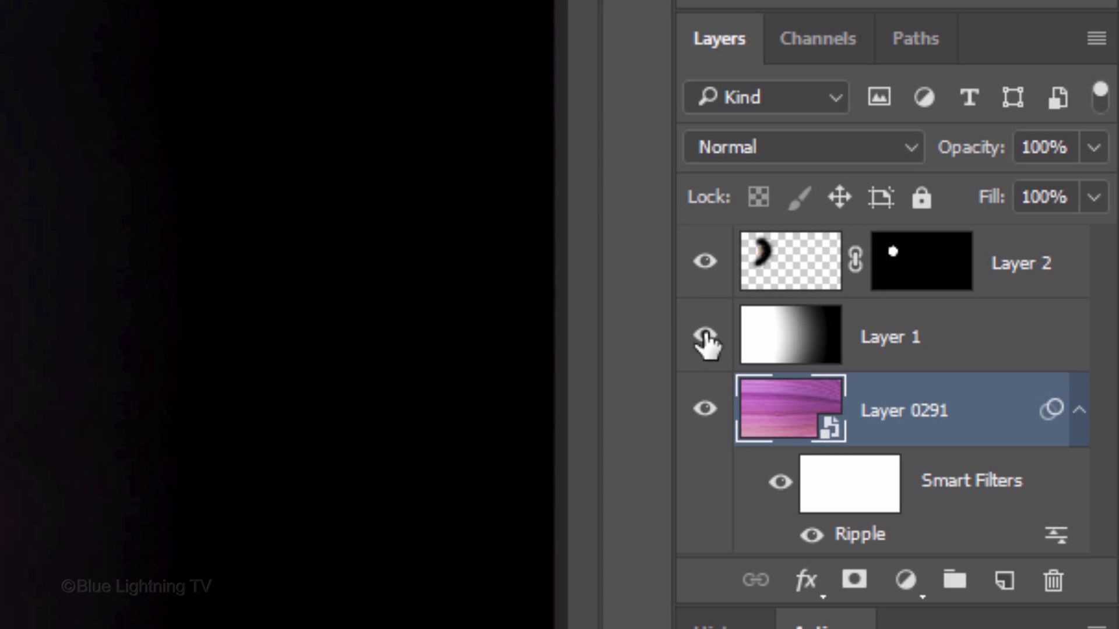
Add a Hue/Saturation adjustment layer with Hue at -175, turning the scene dusky purple.
{"action": "left_click", "coordinate": [906, 580]}
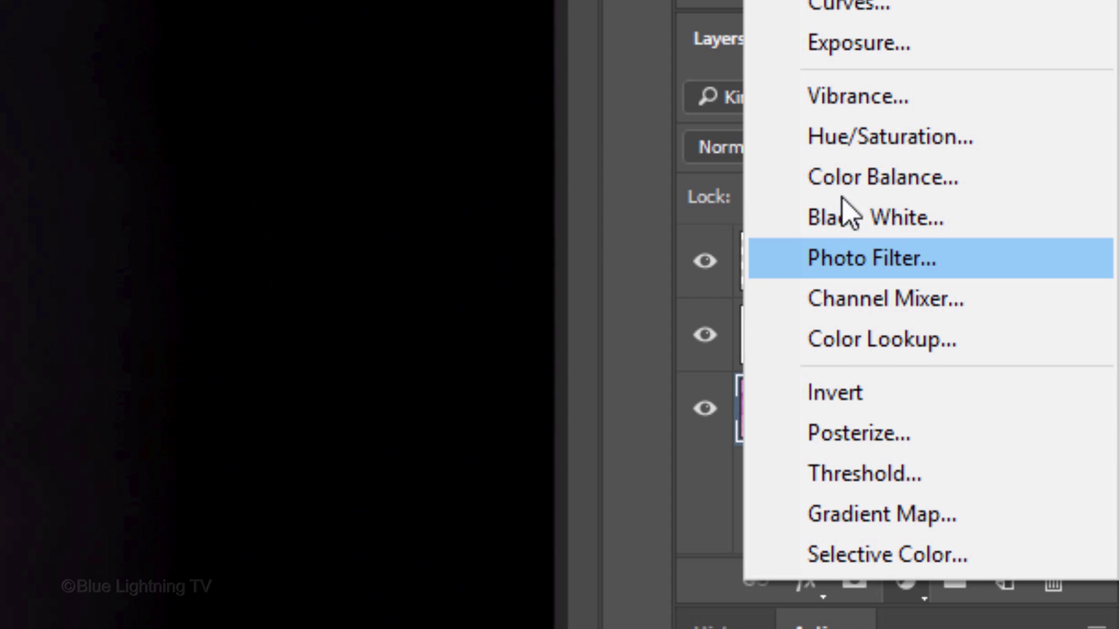
{"action": "left_click", "coordinate": [842, 141]}
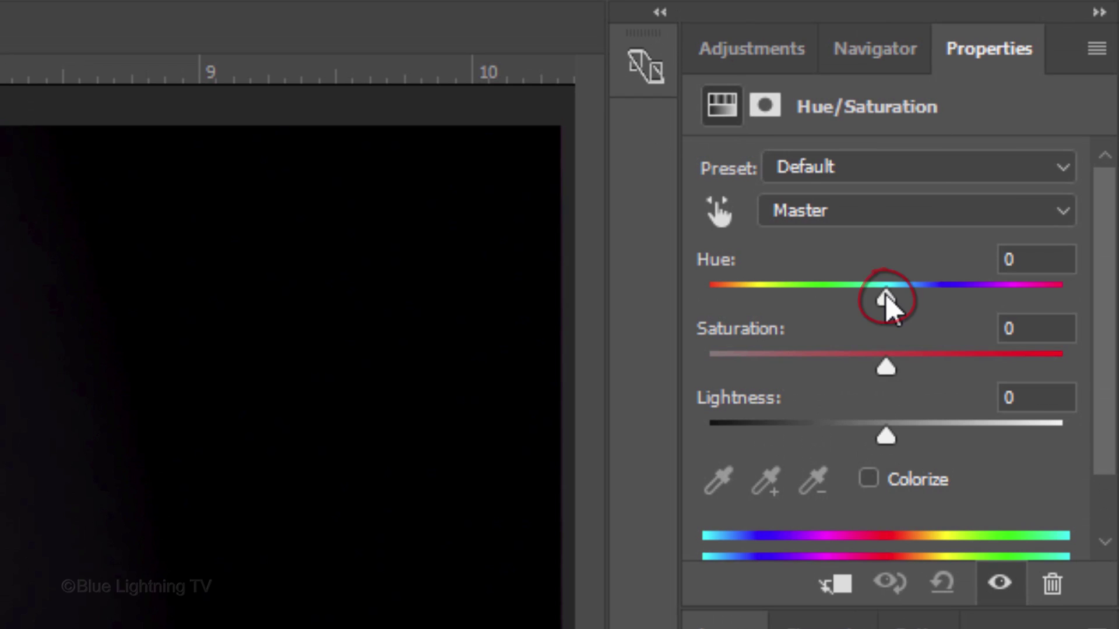
{"action": "left_click_drag", "start_coordinate": [885, 297], "coordinate": [716, 280]}
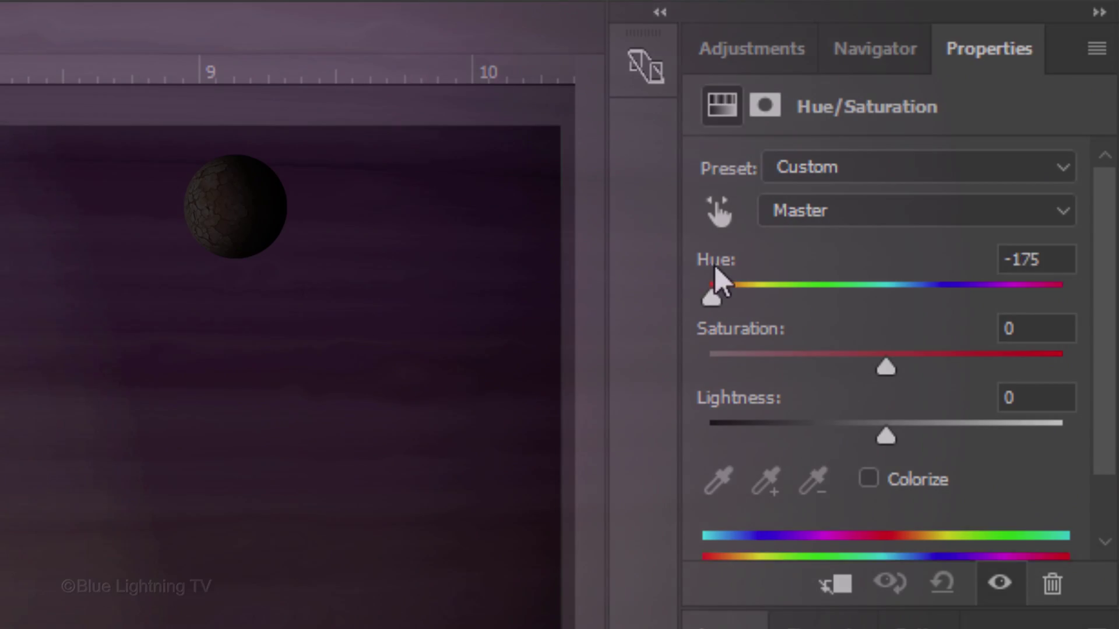